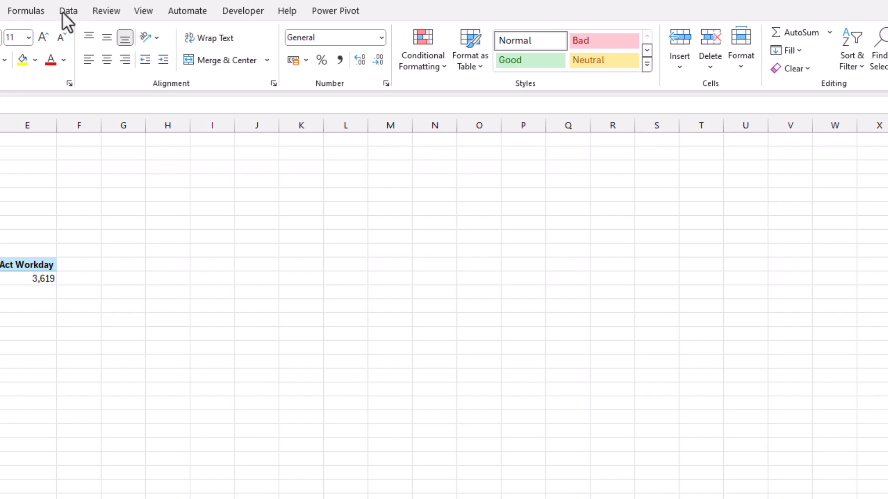
Step: Open the workbook's data model and review the distinct values in the Timesheet table's Overtime column
{"action": "left_click", "coordinate": [67, 11]}
{"action": "left_click", "coordinate": [765, 69]}
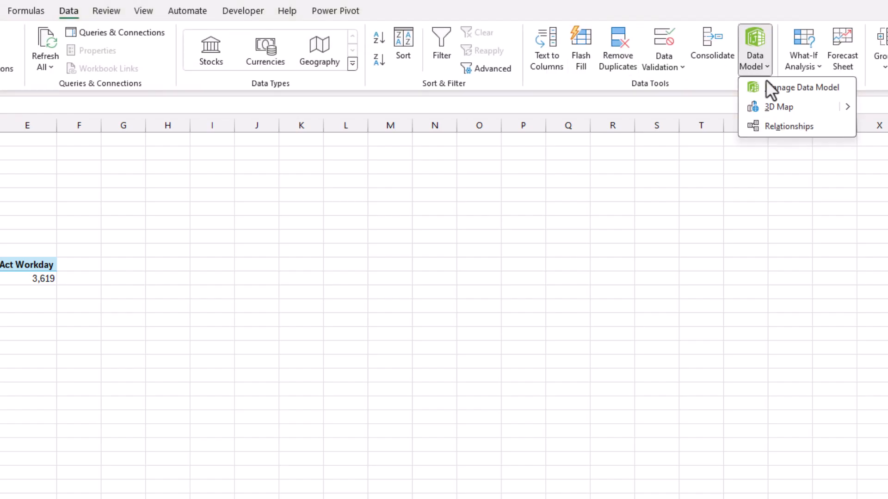
{"action": "left_click", "coordinate": [771, 90]}
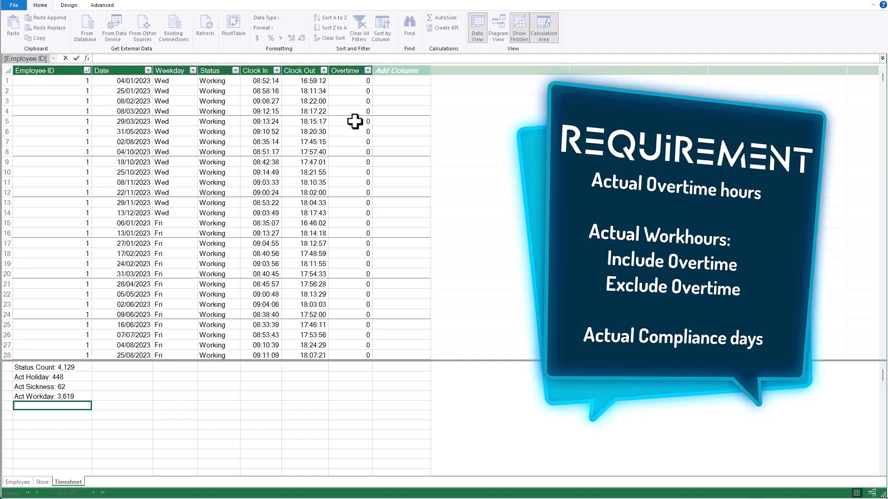
{"action": "left_click", "coordinate": [360, 69]}
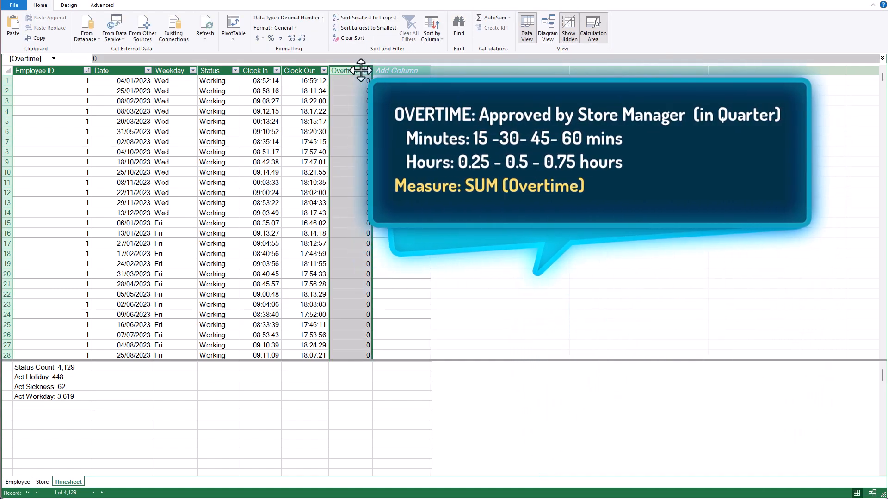
{"action": "left_click", "coordinate": [368, 71]}
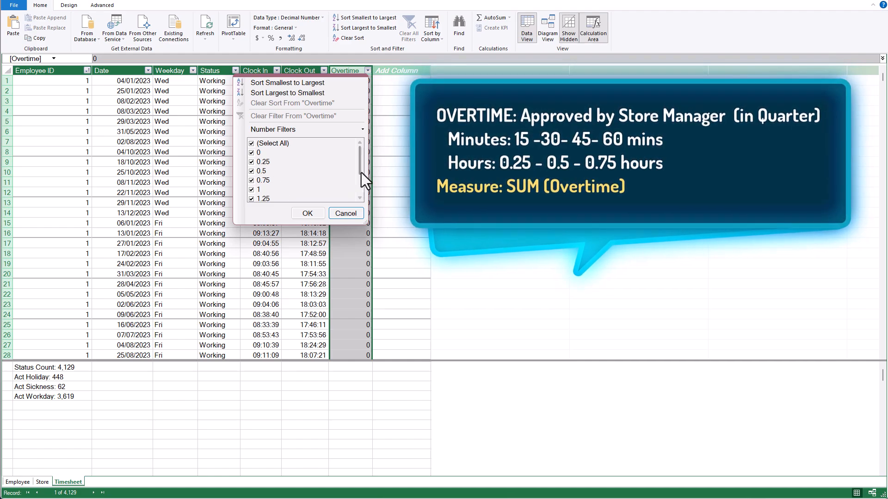
{"action": "scroll", "coordinate": [277, 185], "scroll_direction": "down", "scroll_amount": 1}
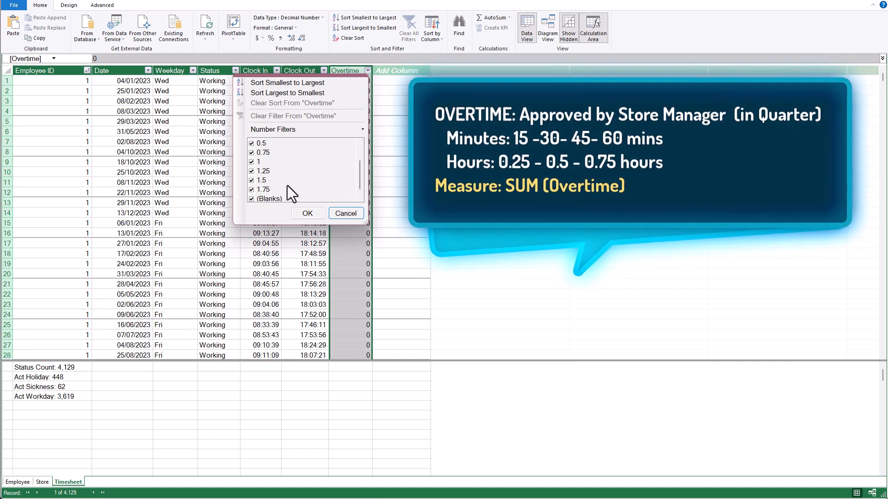
Step: Create the measure Act Overtime := SUM(Timesheet[Overtime]) below Act Workday and format it with a thousands separator
{"action": "left_click", "coordinate": [82, 405]}
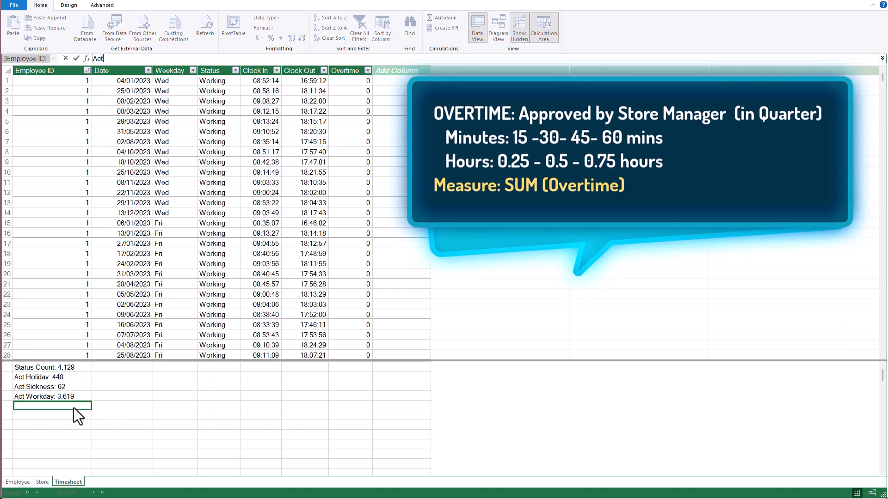
{"action": "type", "text": "Act Overtime := SUM("}
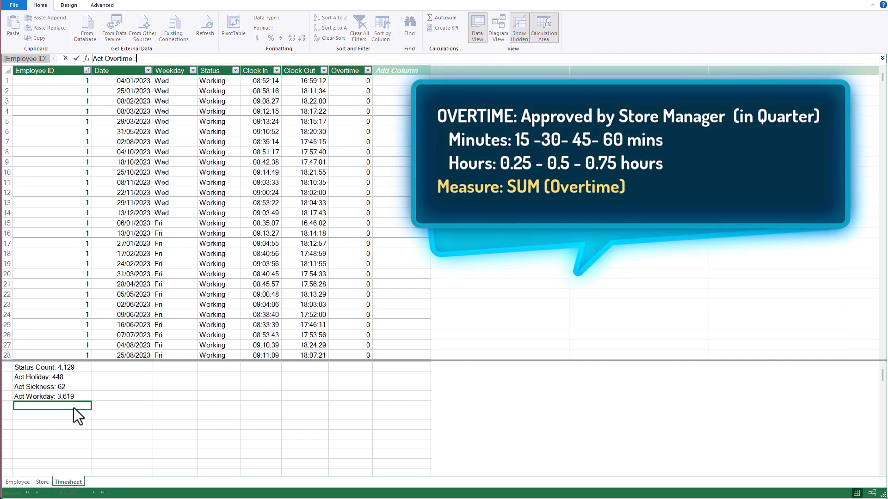
{"action": "left_click", "coordinate": [354, 164]}
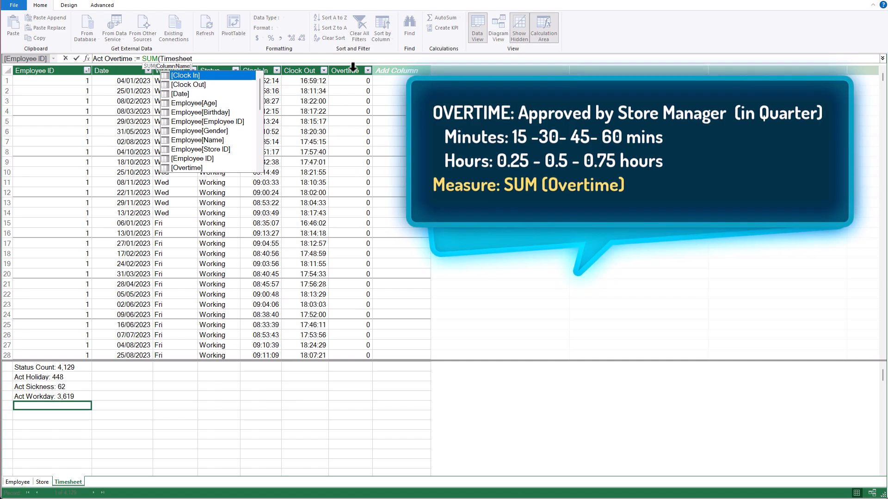
{"action": "type", "text": ")"}
{"action": "key", "text": "Return"}
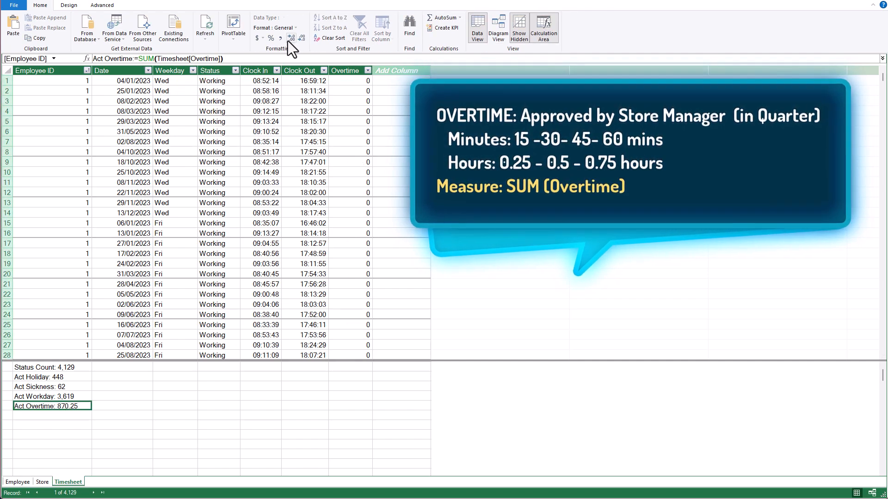
{"action": "left_click", "coordinate": [281, 37]}
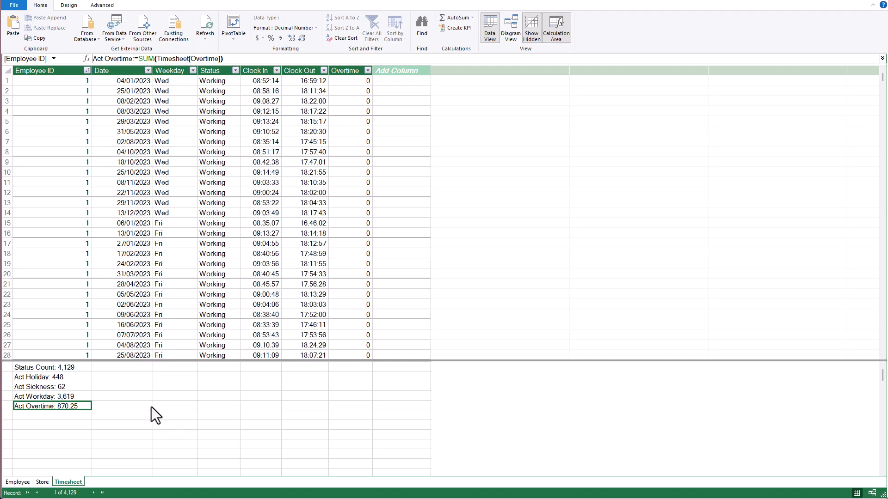
Step: Examine the Store table's hour columns and the Timesheet table's Clock In, Clock Out and Overtime columns
{"action": "left_click", "coordinate": [42, 482]}
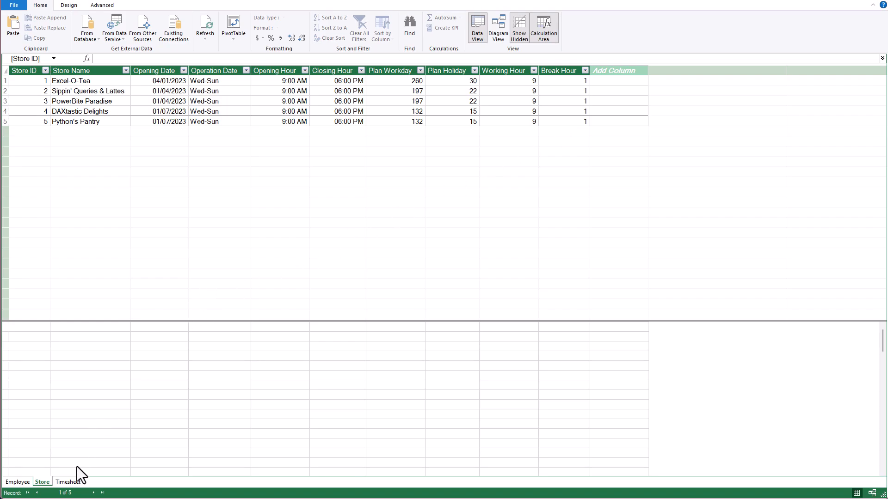
{"action": "left_click", "coordinate": [76, 485]}
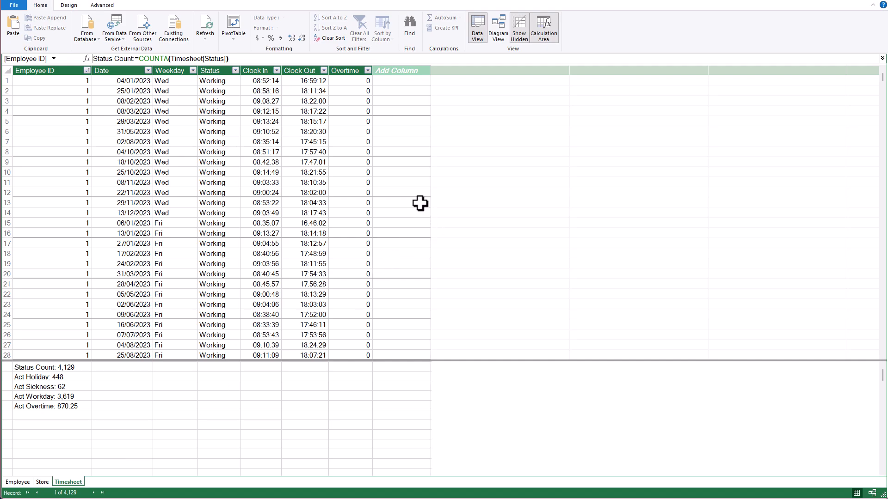
{"action": "left_click", "coordinate": [318, 69]}
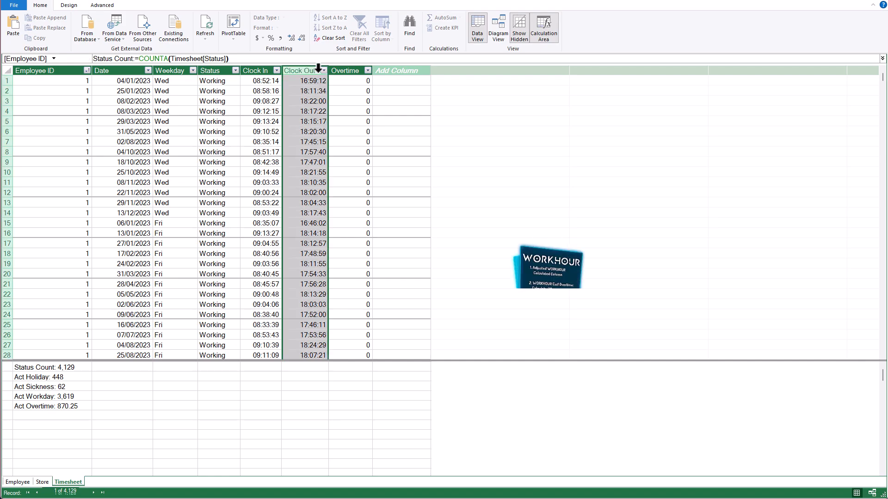
{"action": "left_click_drag", "start_coordinate": [286, 66], "coordinate": [270, 67]}
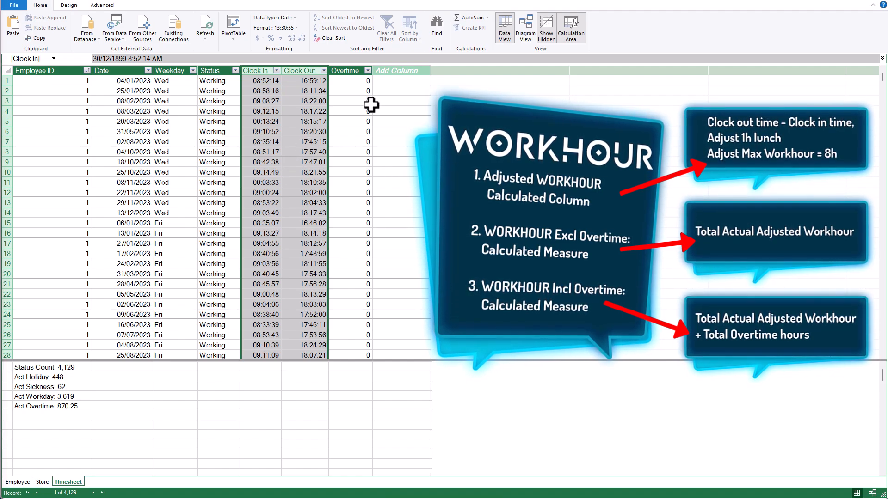
{"action": "left_click", "coordinate": [360, 69]}
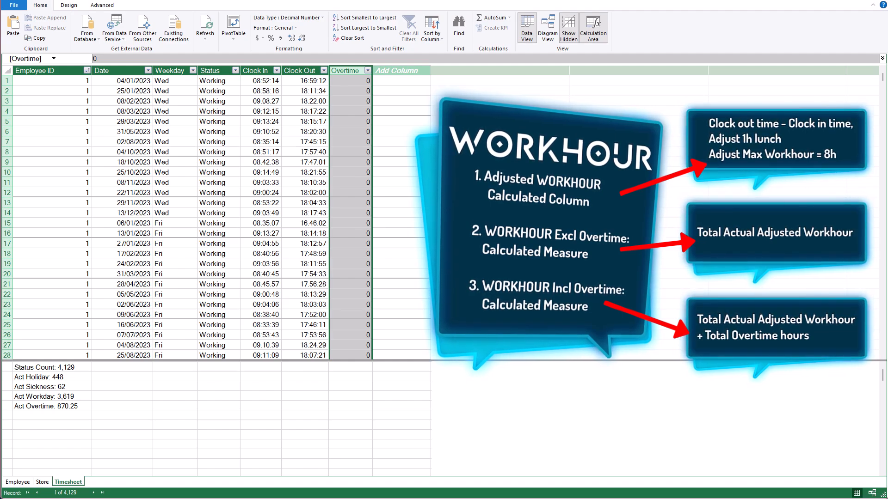
Step: Add a calculated column named Workhour to the Timesheet table
{"action": "left_click", "coordinate": [418, 68]}
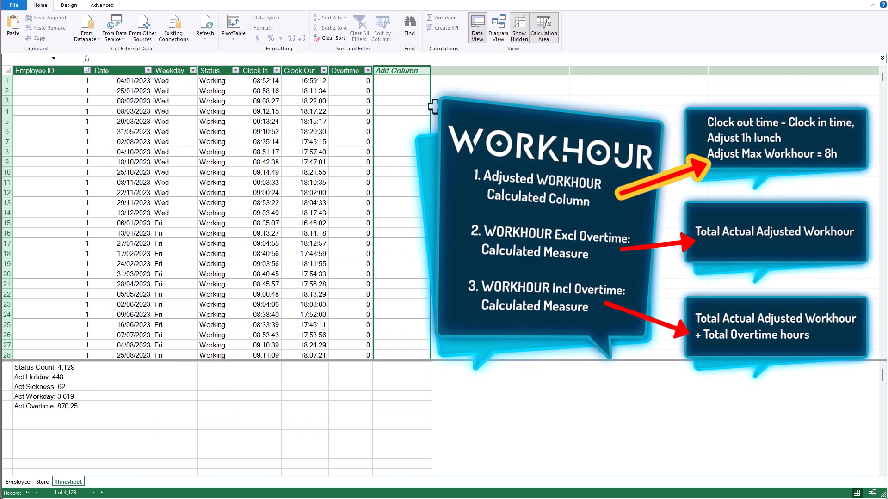
{"action": "double_click", "coordinate": [412, 68]}
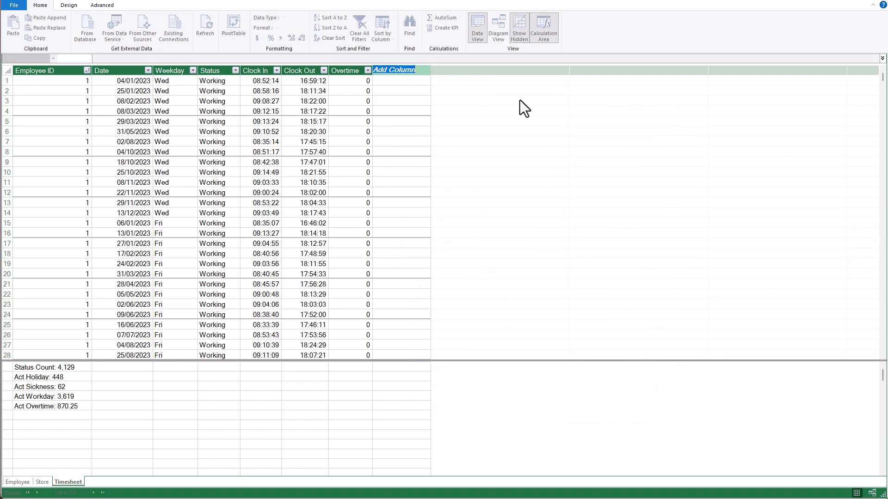
{"action": "type", "text": "Workhour"}
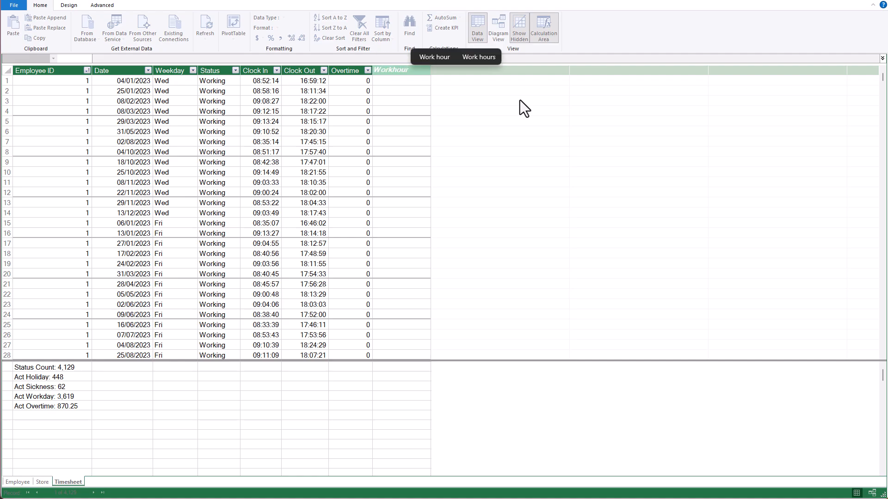
{"action": "key", "text": "Return"}
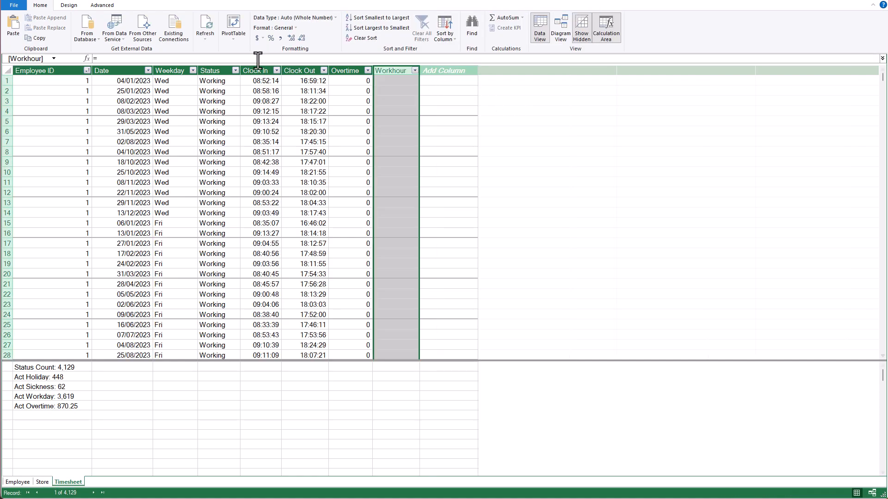
Step: Start the Workhour column's formula and enlarge the formula bar to fit several lines
{"action": "left_click", "coordinate": [214, 59]}
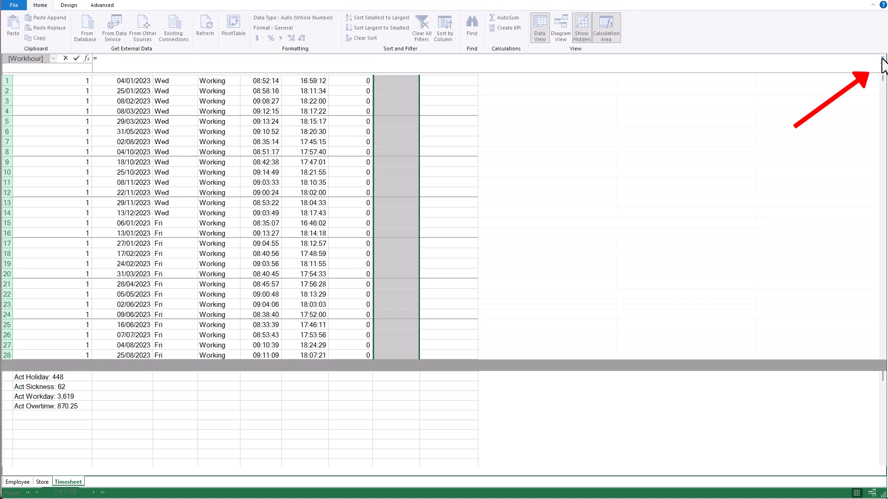
{"action": "left_click", "coordinate": [882, 58]}
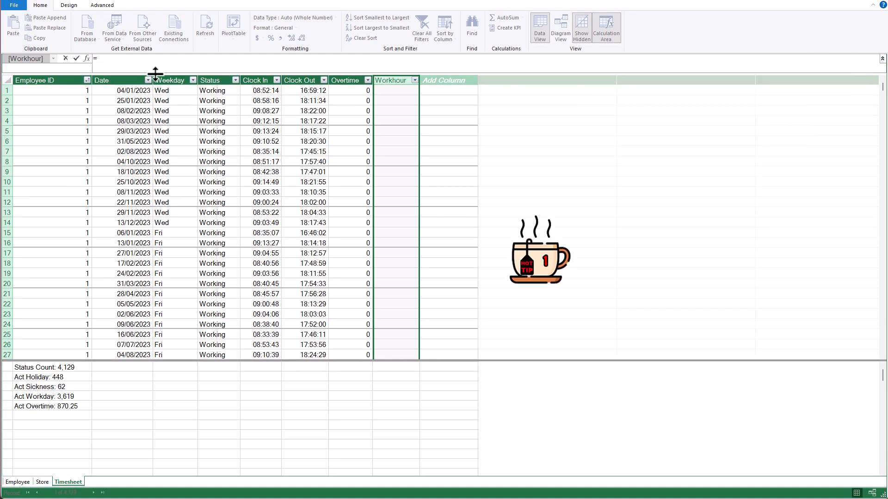
{"action": "left_click_drag", "start_coordinate": [156, 74], "coordinate": [162, 144]}
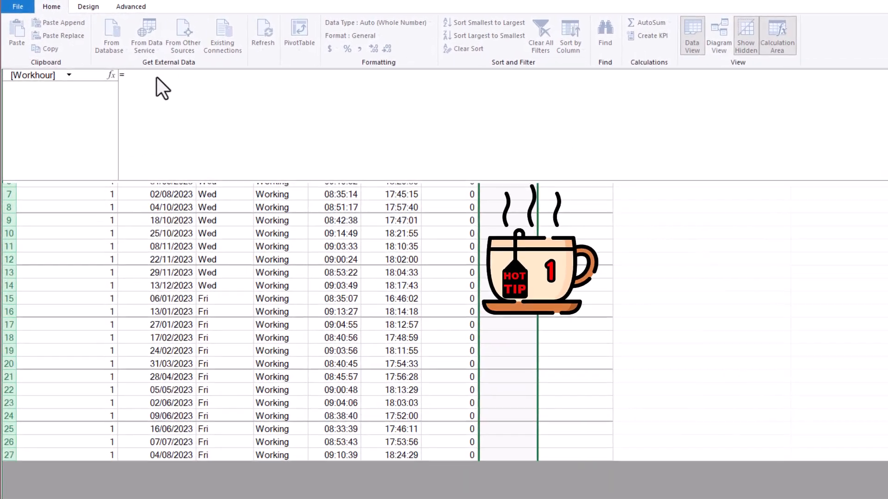
Step: Add the formula comments "//Diff btw Clock Out - Clock In, Adjusted with 1h Lunch" and "//Adjusted Workhour, Max 8h" on separate lines
{"action": "left_click", "coordinate": [121, 61]}
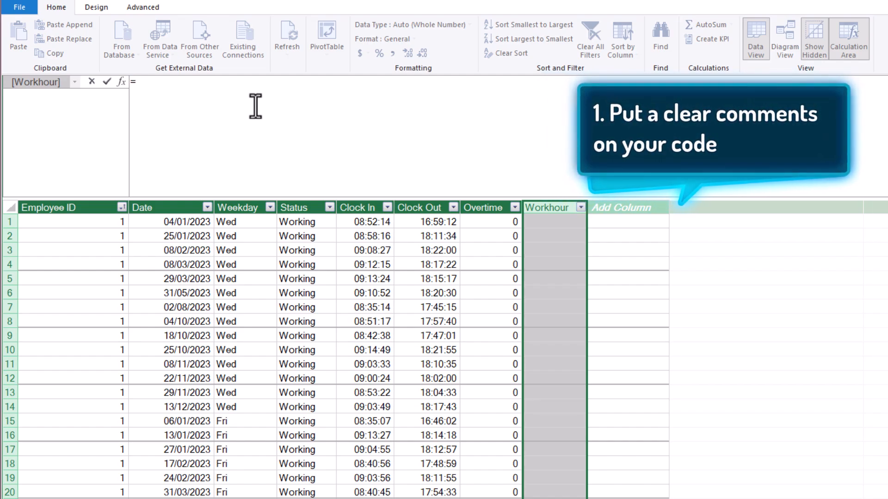
{"action": "type", "text": "//"}
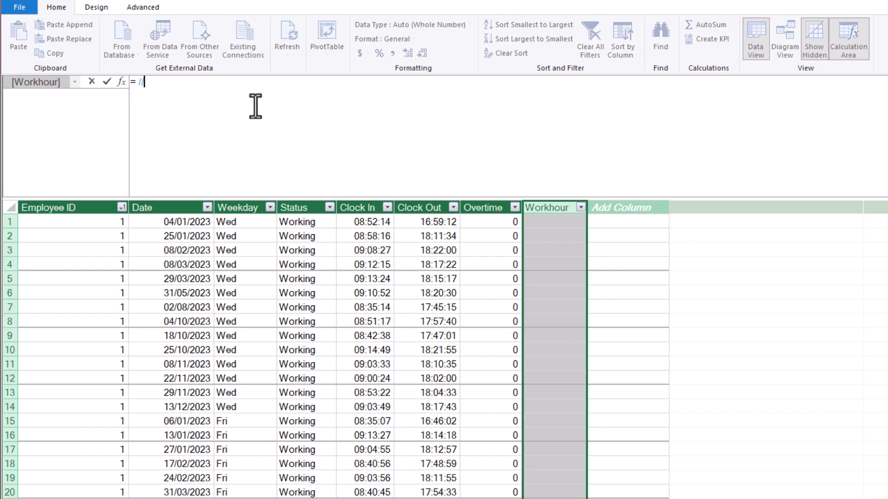
{"action": "type", "text": "Diff btw Clock Out - Clock In, Adjusted with 1h Lunch"}
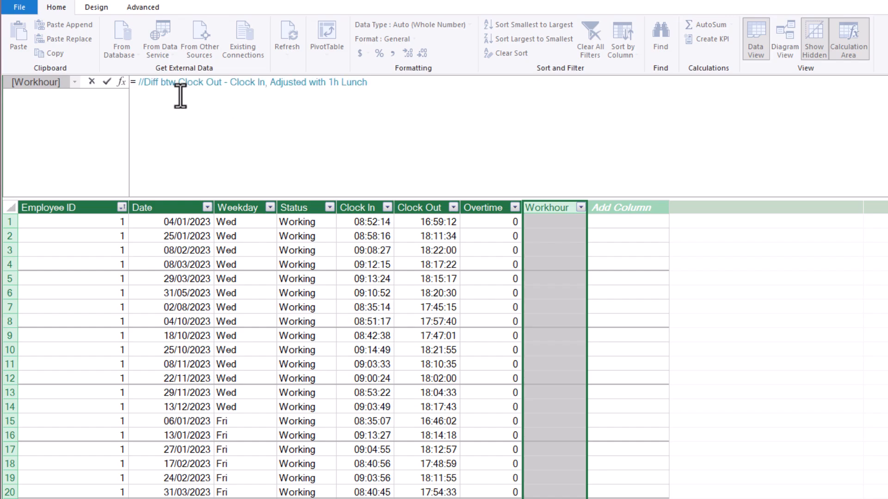
{"action": "key", "text": "shift+Return"}
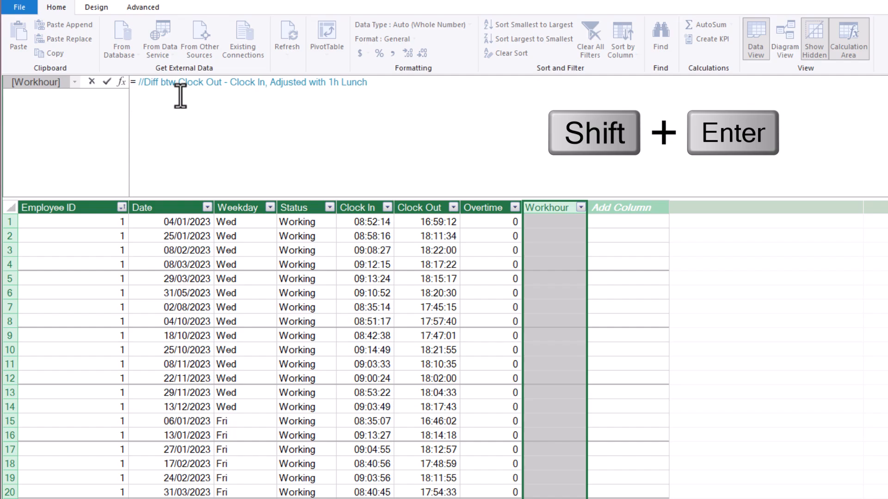
{"action": "type", "text": "//"}
{"action": "type", "text": "Adjusted Workhour, Max 8h"}
{"action": "key", "text": "shift+Return"}
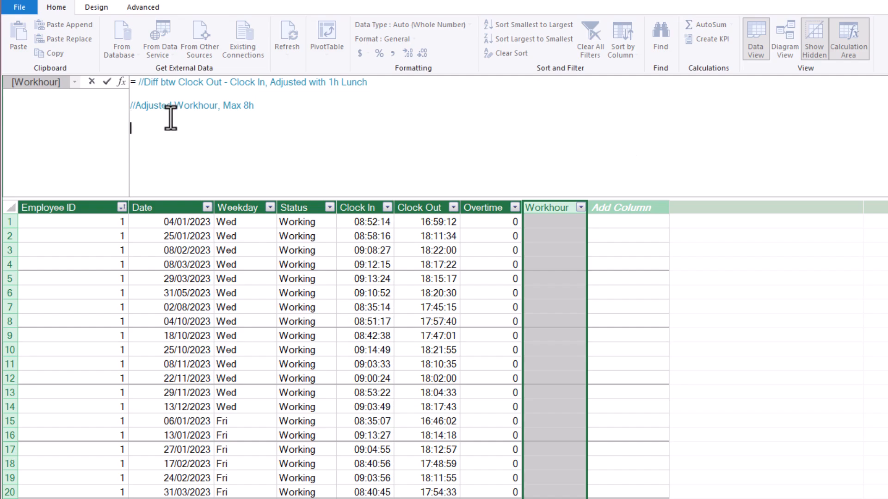
Step: Beneath the first comment, define the variable Workhour as the bracketed difference Timesheet[Clock Out] - Timesheet[Clock In]
{"action": "left_click", "coordinate": [263, 96]}
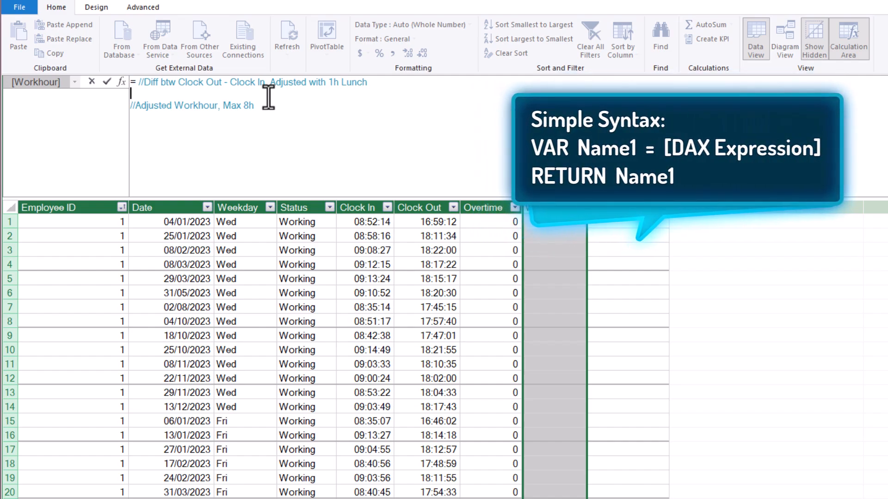
{"action": "type", "text": "VAR"}
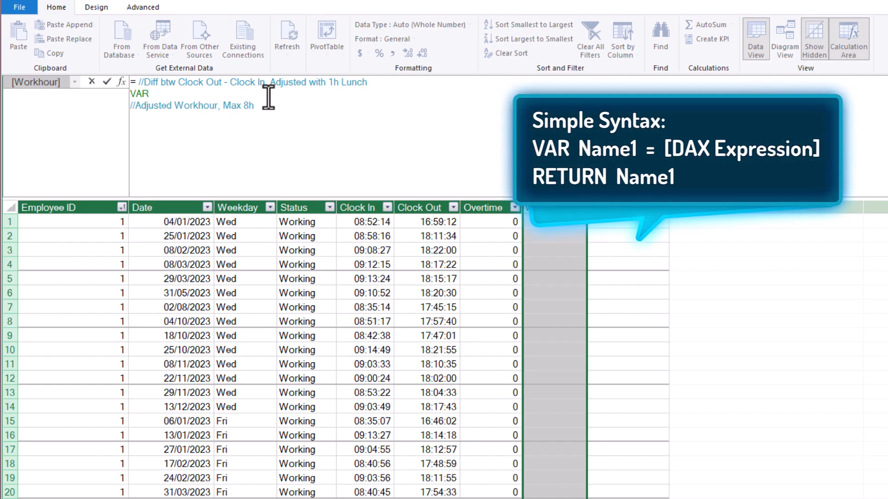
{"action": "type", "text": " Workhour"}
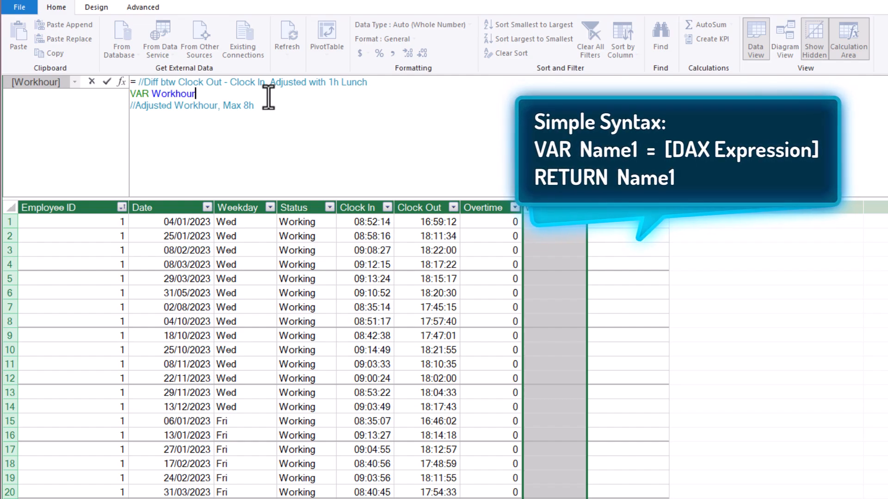
{"action": "type", "text": " = "}
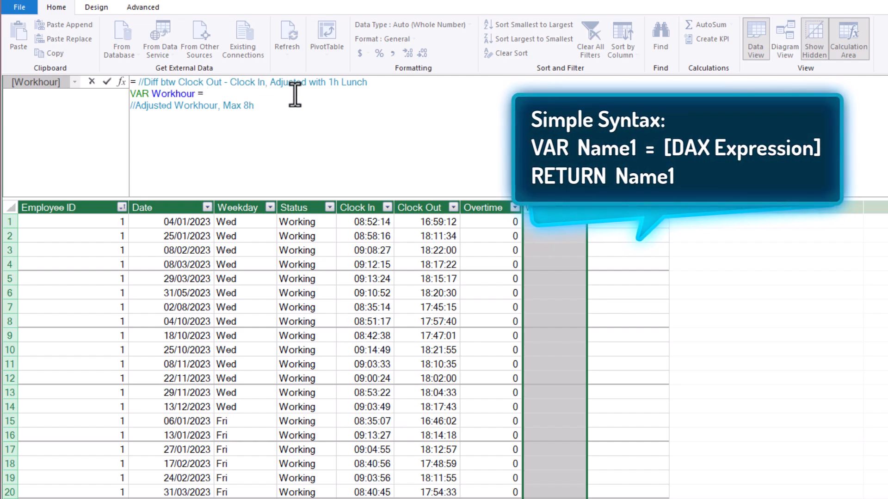
{"action": "type", "text": "()"}
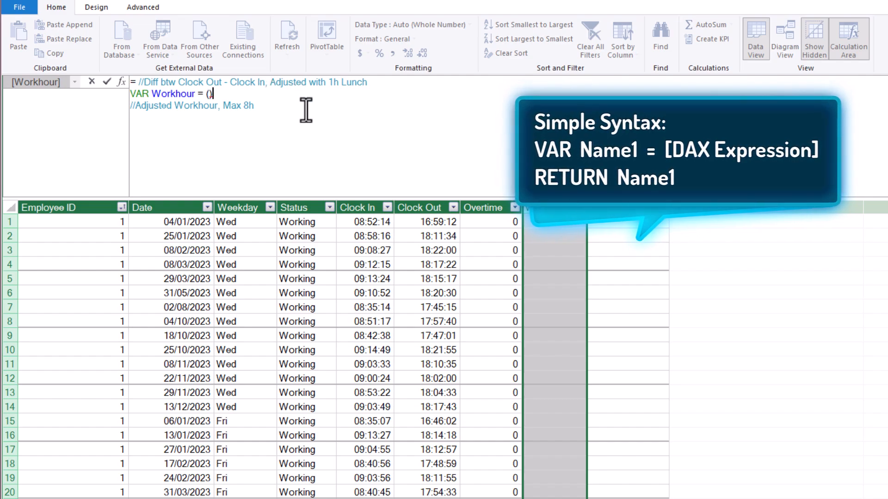
{"action": "key", "text": "Left"}
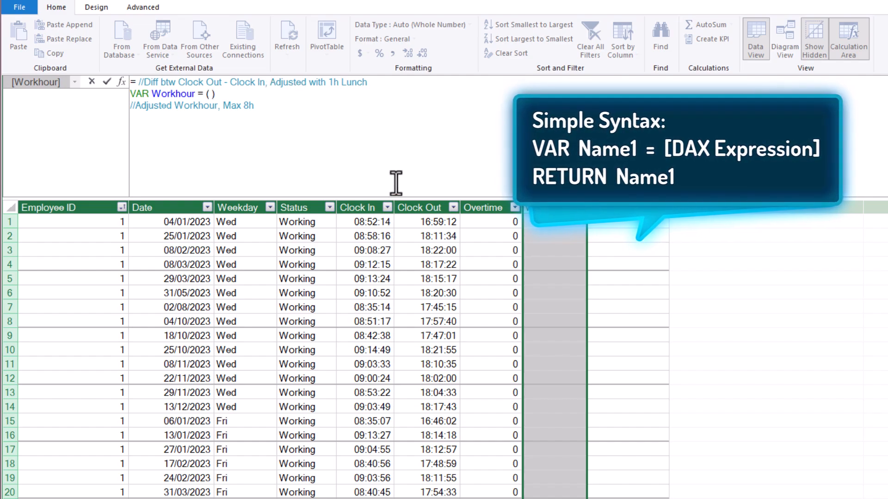
{"action": "left_click", "coordinate": [429, 199]}
{"action": "type", "text": "-"}
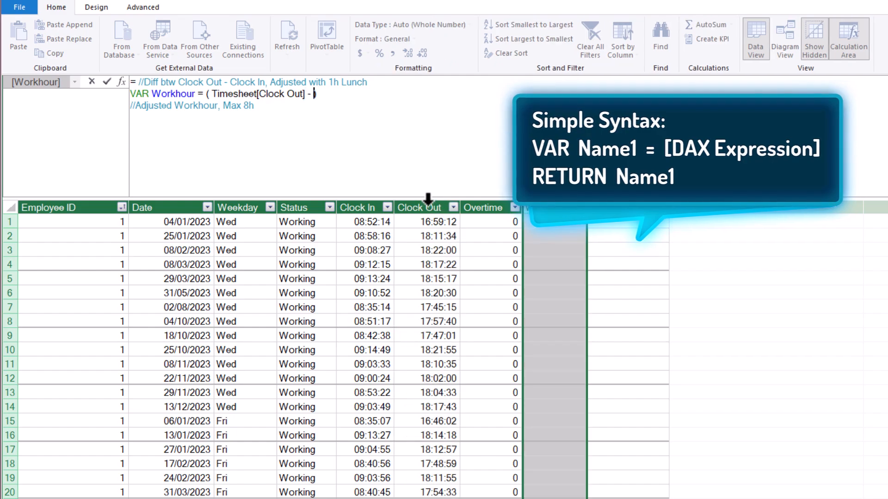
{"action": "left_click", "coordinate": [366, 207]}
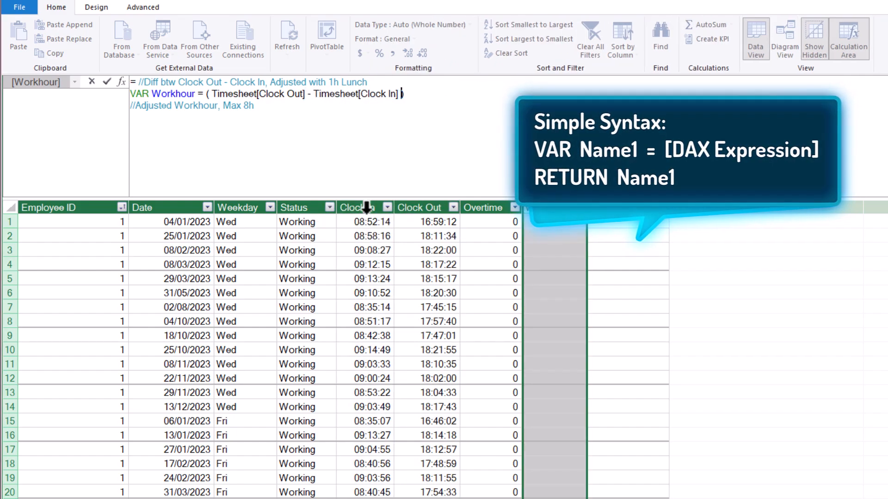
Step: Extend the Workhour variable's expression with *24 -1 and add a blank line after it
{"action": "key", "text": "Right"}
{"action": "type", "text": "*"}
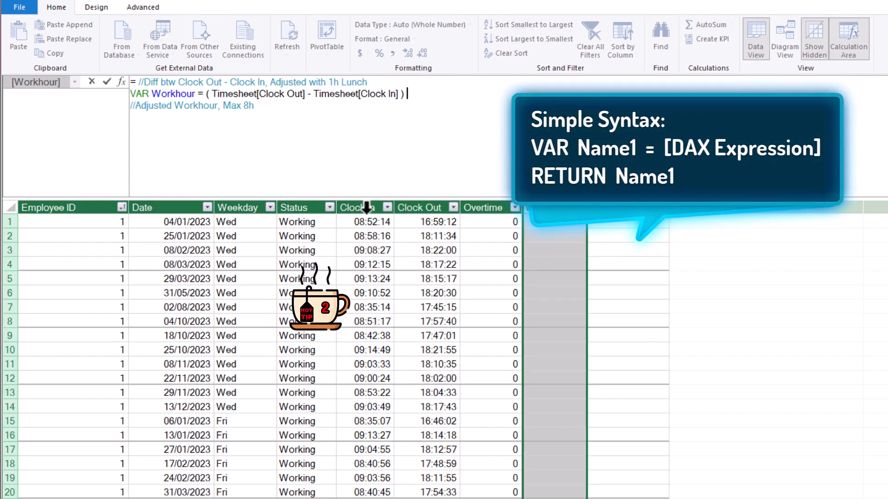
{"action": "type", "text": "24"}
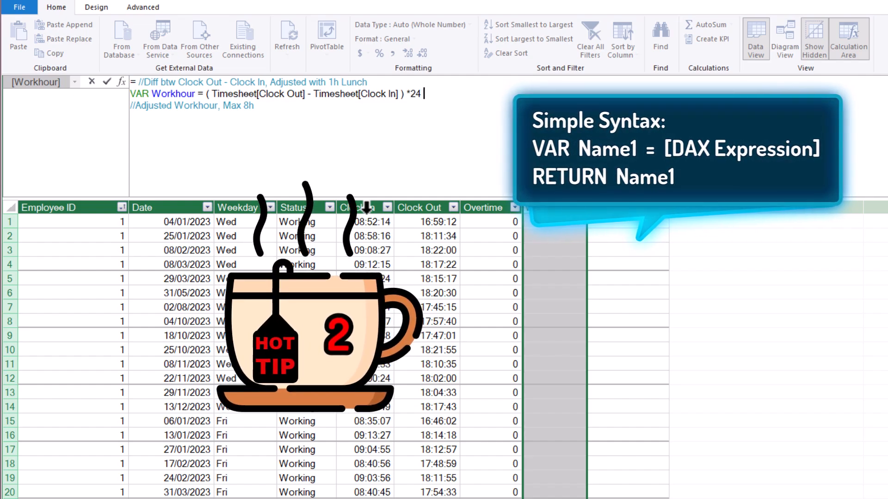
{"action": "type", "text": " -"}
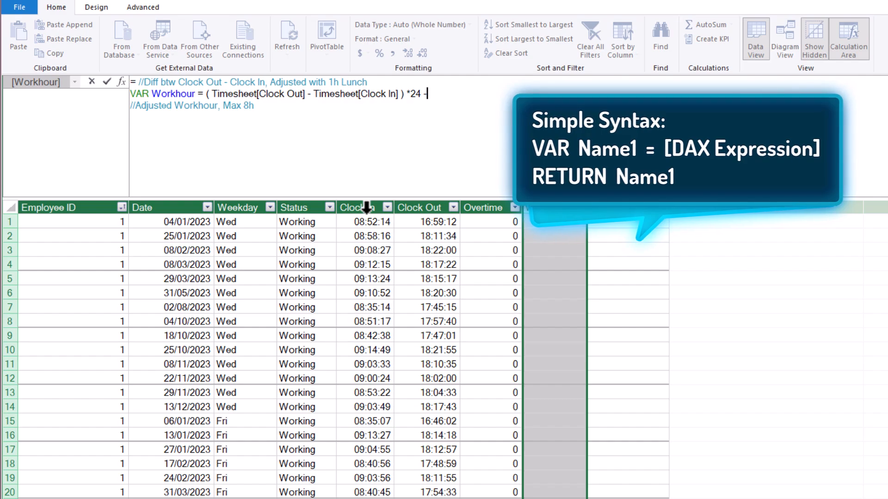
{"action": "type", "text": "1"}
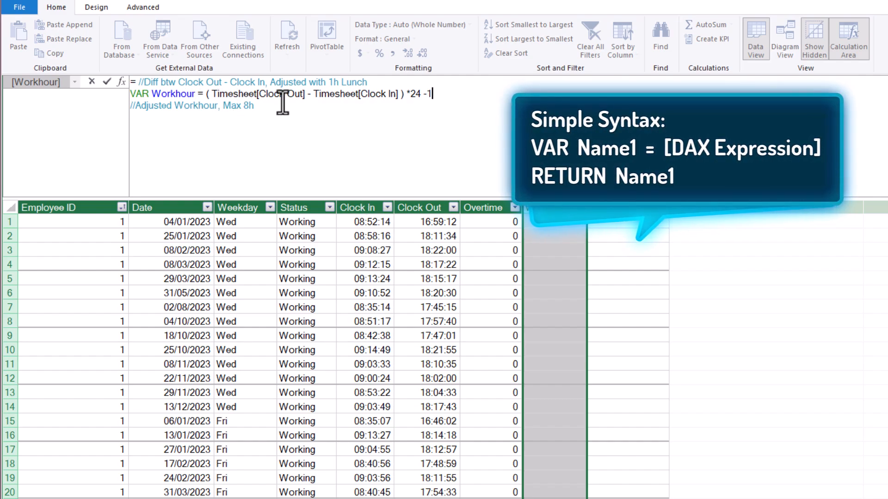
{"action": "key", "text": "shift+Return"}
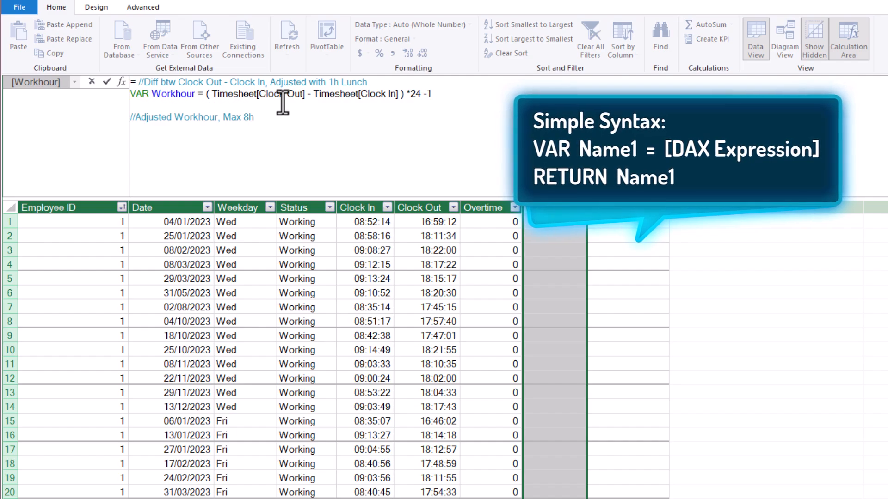
Step: Below the "Adjusted Workhour, Max 8h" comment, add RETURN with the Workhour variable and commit the column formula
{"action": "left_click", "coordinate": [242, 135]}
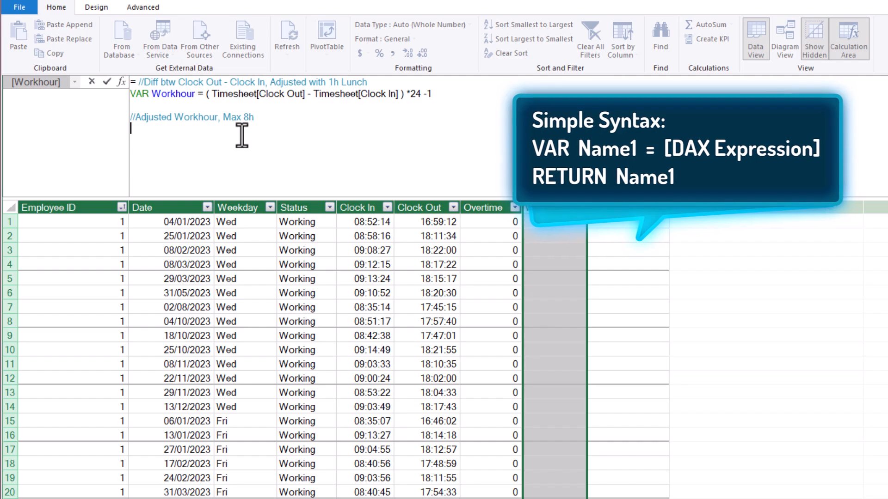
{"action": "type", "text": "RETURN"}
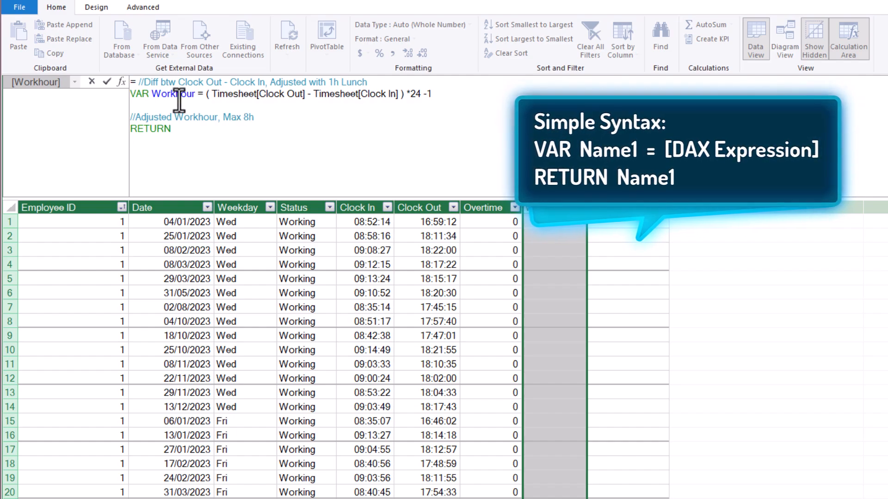
{"action": "left_click_drag", "start_coordinate": [174, 94], "coordinate": [197, 94]}
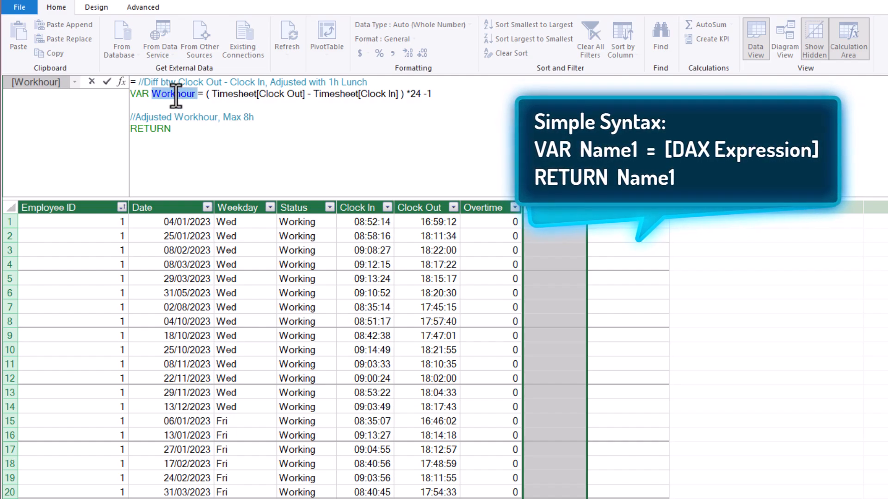
{"action": "left_click", "coordinate": [160, 135]}
{"action": "key", "text": "shift+Return"}
{"action": "type", "text": "Work"}
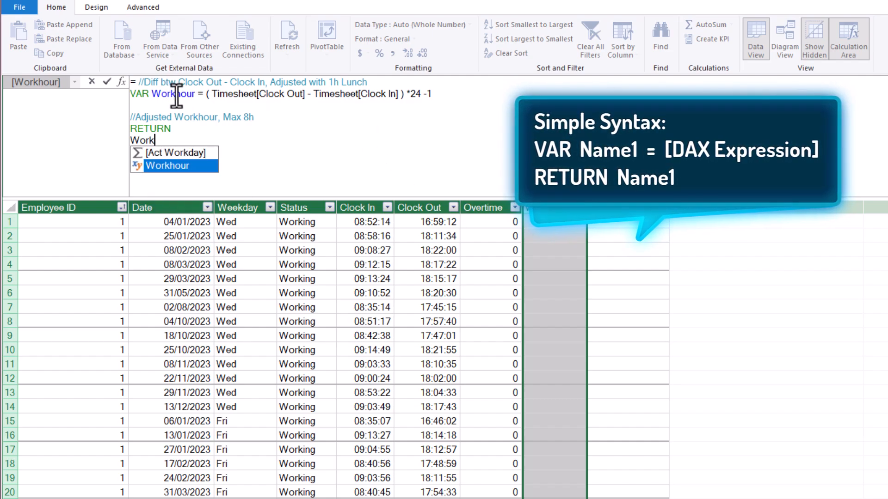
{"action": "double_click", "coordinate": [178, 168]}
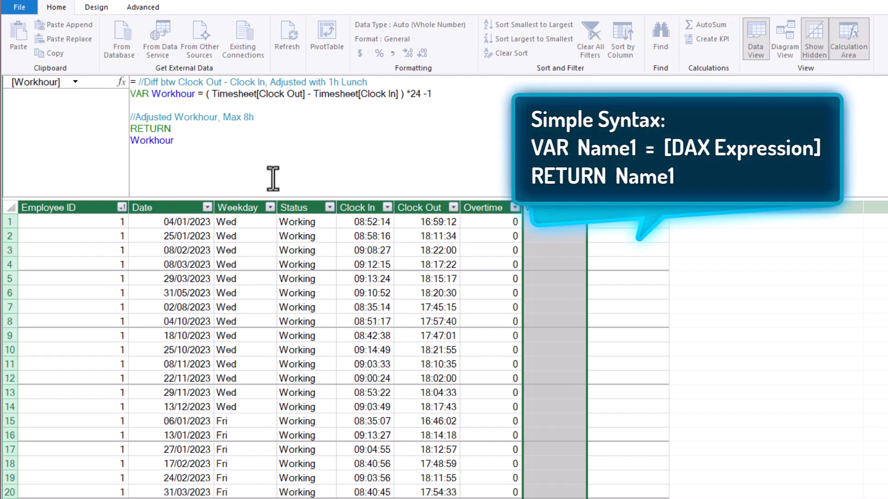
{"action": "key", "text": "Return"}
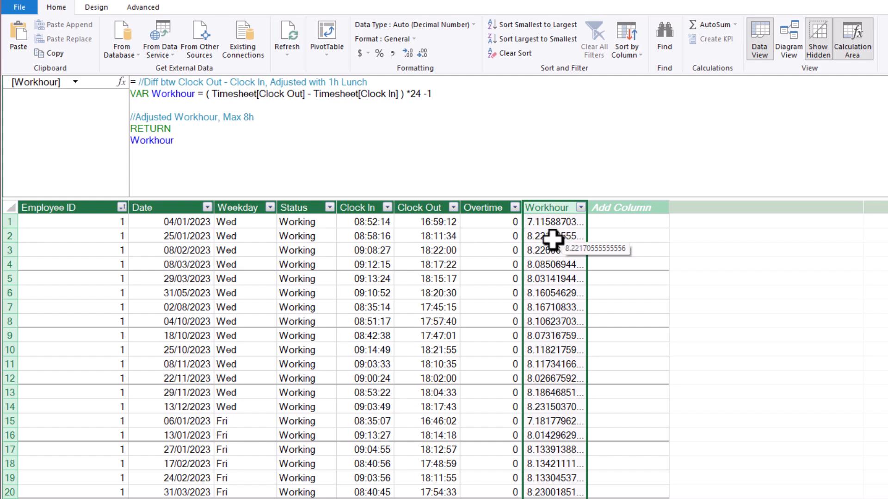
Step: Insert the declaration "VAR AdjWorkhour =" between the "Adjusted Workhour, Max 8h" comment and RETURN, keeping a blank line before RETURN
{"action": "left_click", "coordinate": [257, 116]}
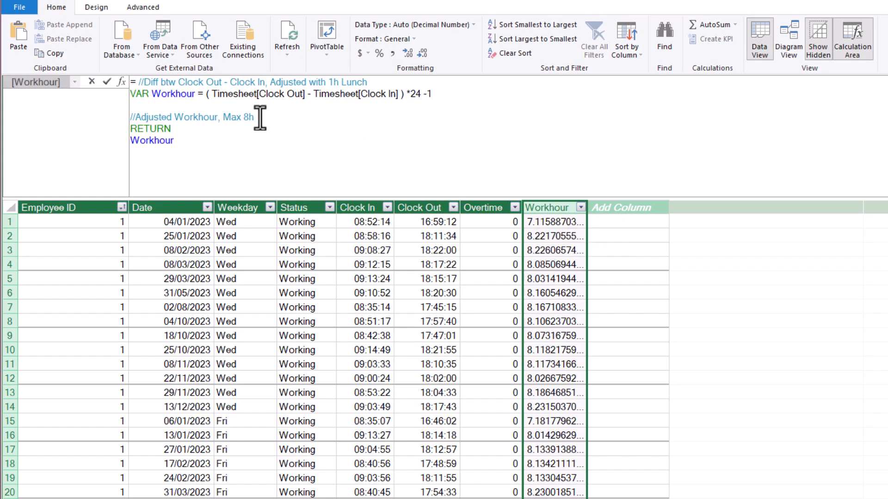
{"action": "key", "text": "shift+Return"}
{"action": "key", "text": "shift+Return"}
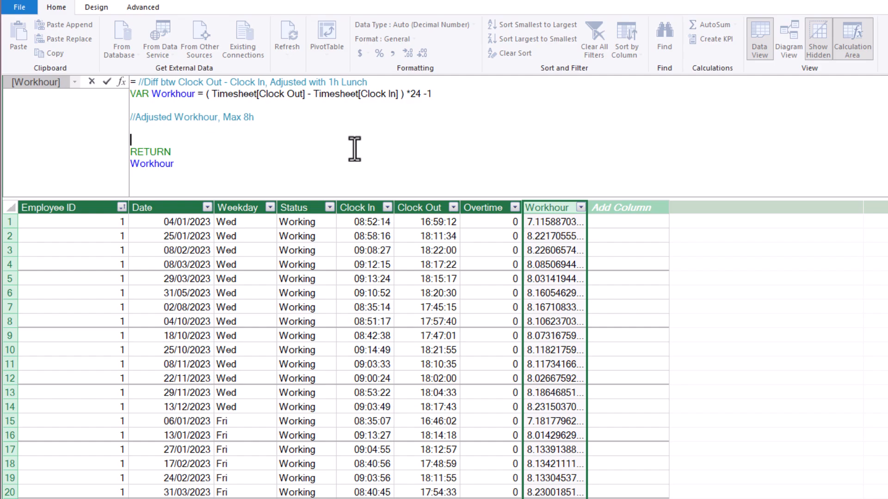
{"action": "type", "text": "VAR AdjWorkhour = "}
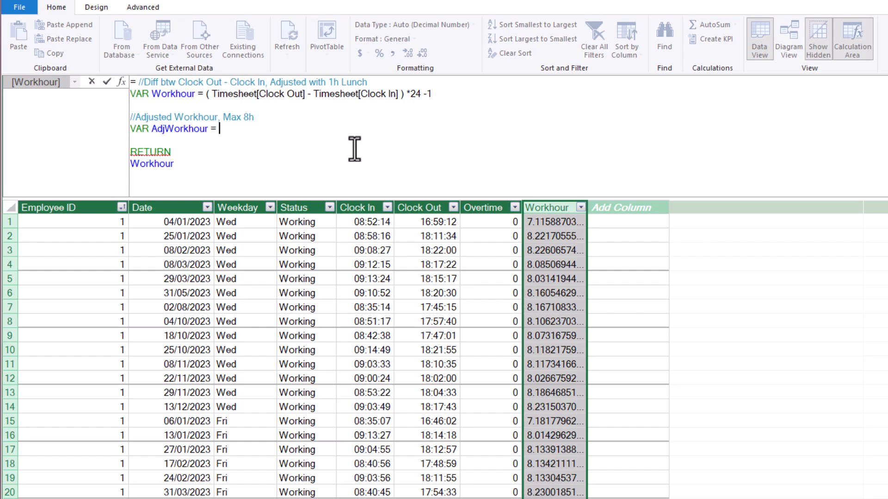
Step: Complete the AdjWorkhour variable with IF( Workhour > 8, 8, Workhour) and commit the formula
{"action": "type", "text": "if"}
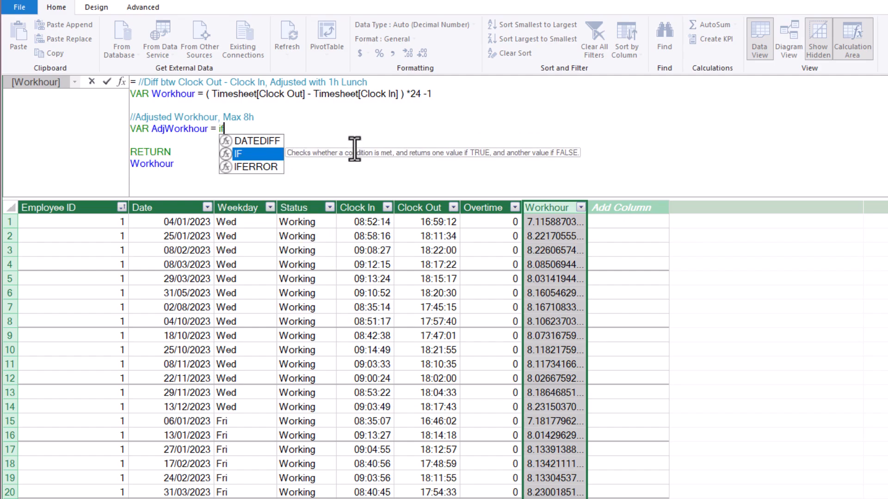
{"action": "key", "text": "Tab"}
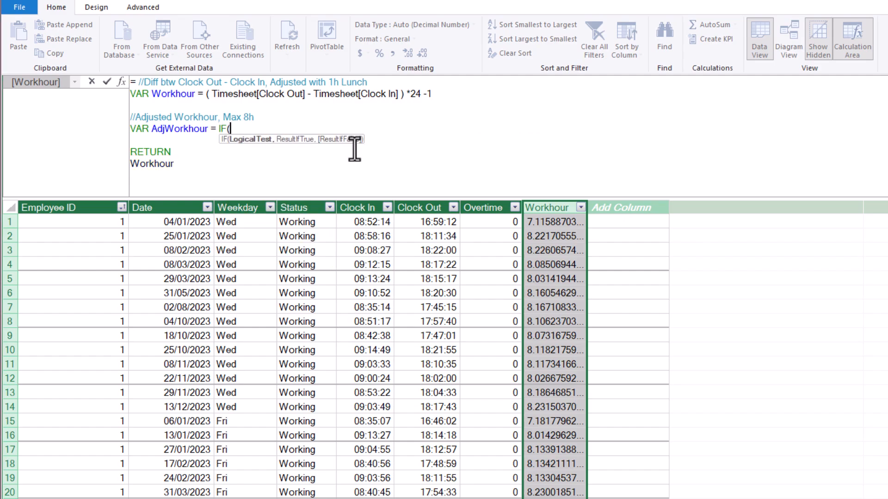
{"action": "type", "text": "work"}
{"action": "key", "text": "Tab"}
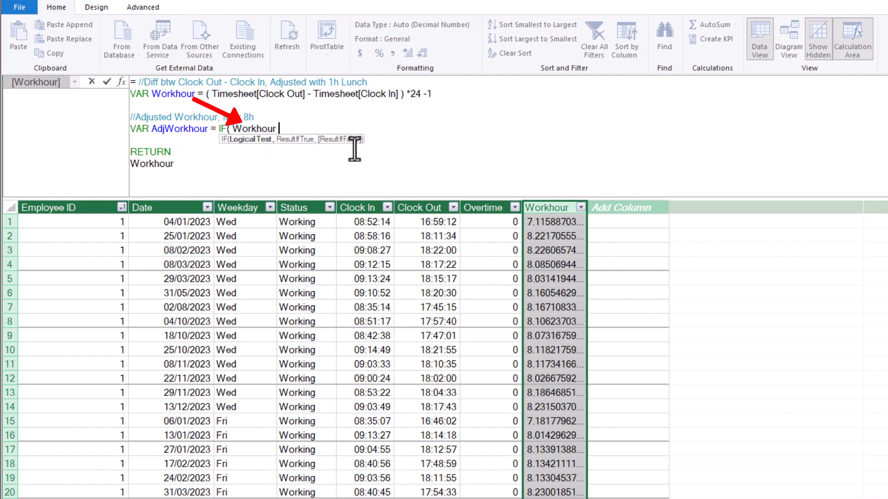
{"action": "type", "text": "> 8,"}
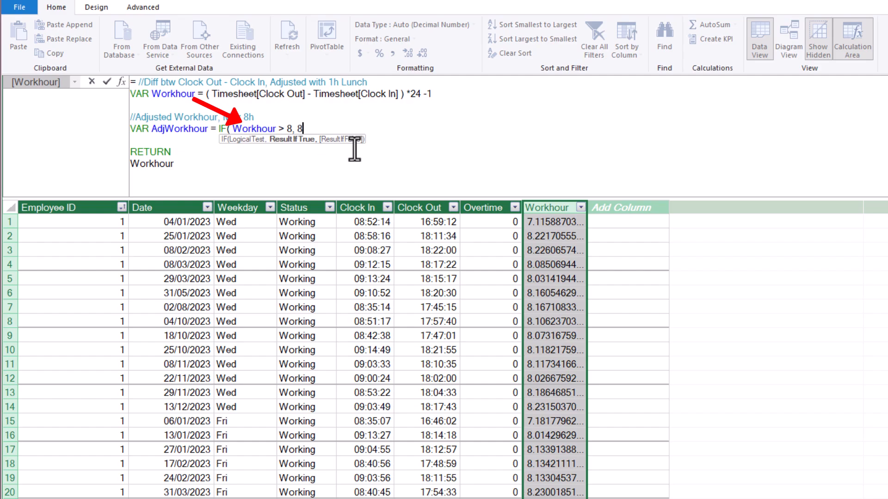
{"action": "type", "text": " 8,"}
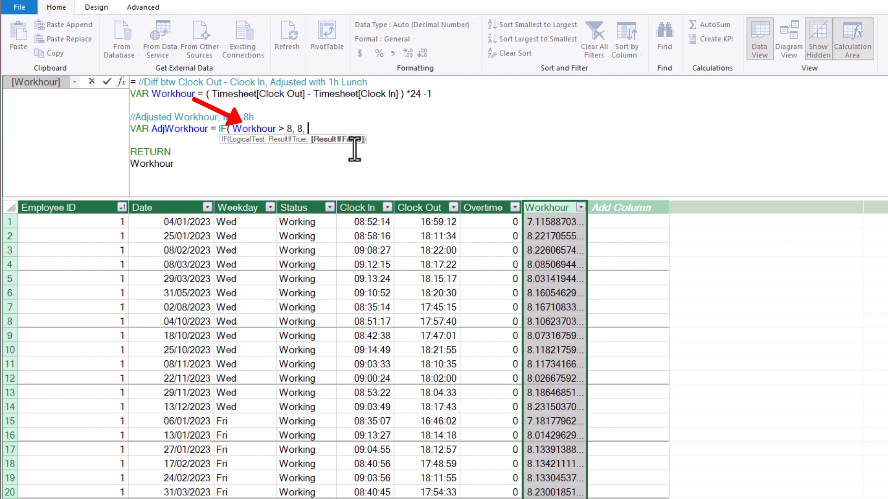
{"action": "type", "text": " work"}
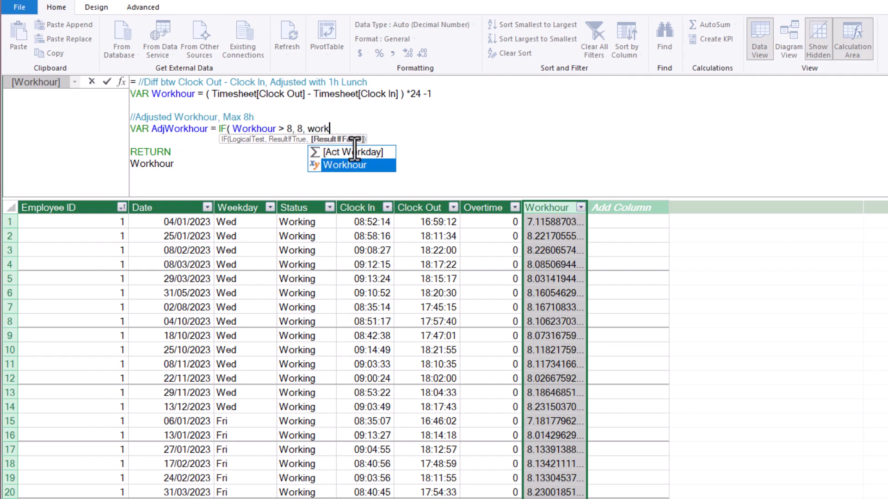
{"action": "key", "text": "Tab"}
{"action": "type", "text": ")"}
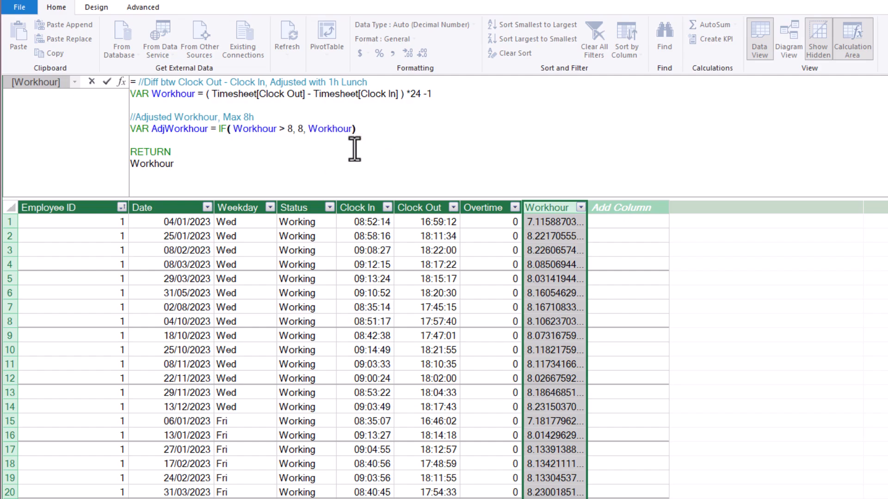
{"action": "key", "text": "Return"}
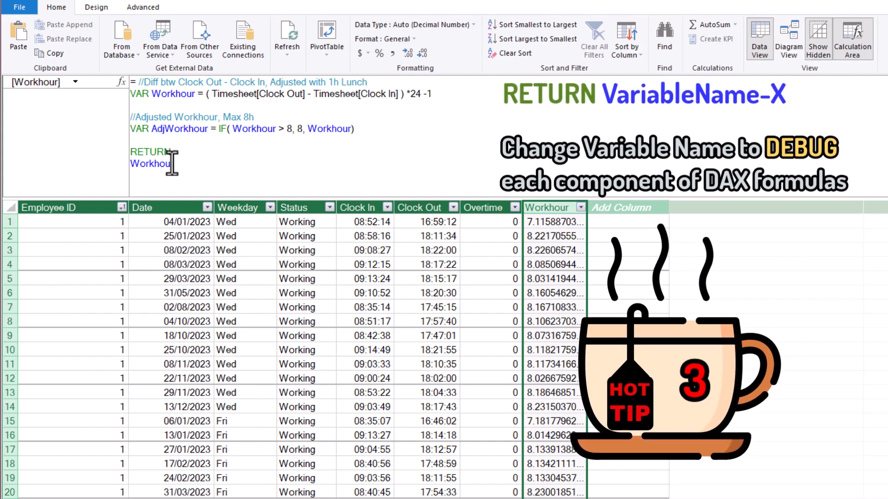
Step: Change the variable after RETURN to AdjWorkhour and commit the Workhour column's formula
{"action": "left_click_drag", "start_coordinate": [177, 164], "coordinate": [130, 149]}
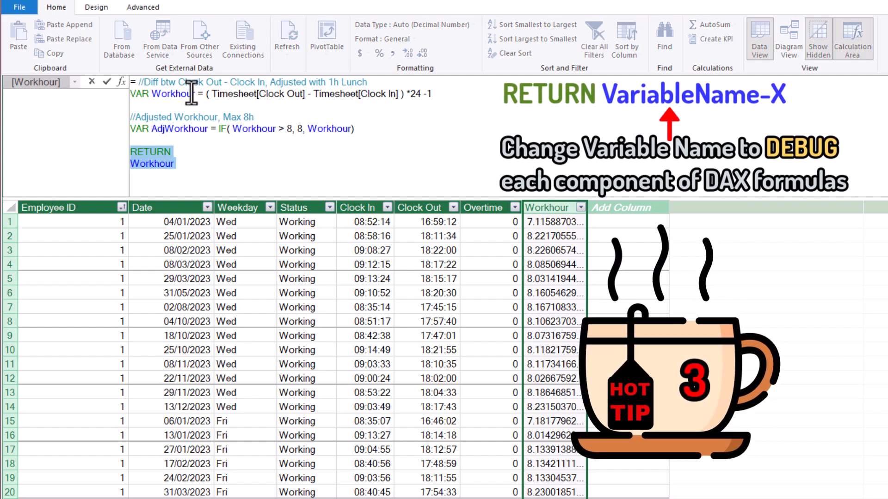
{"action": "left_click_drag", "start_coordinate": [209, 129], "coordinate": [191, 129]}
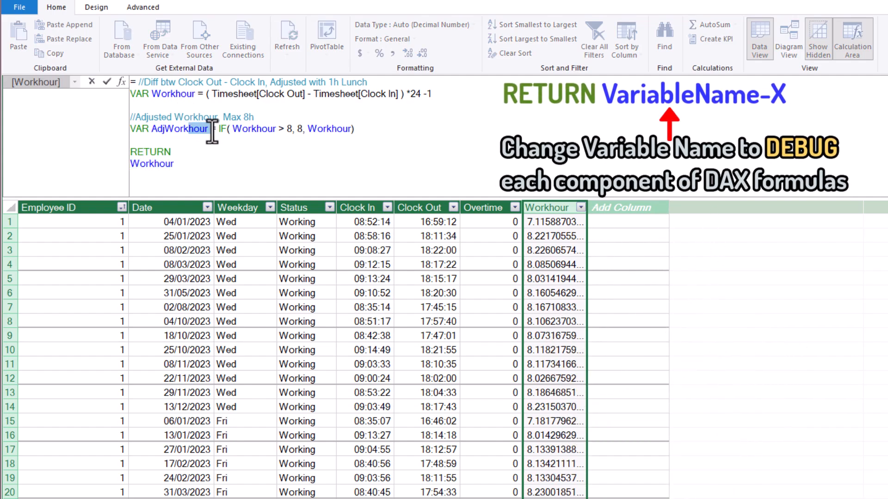
{"action": "left_click", "coordinate": [172, 164]}
{"action": "left_click", "coordinate": [131, 165]}
{"action": "type", "text": "Ajd"}
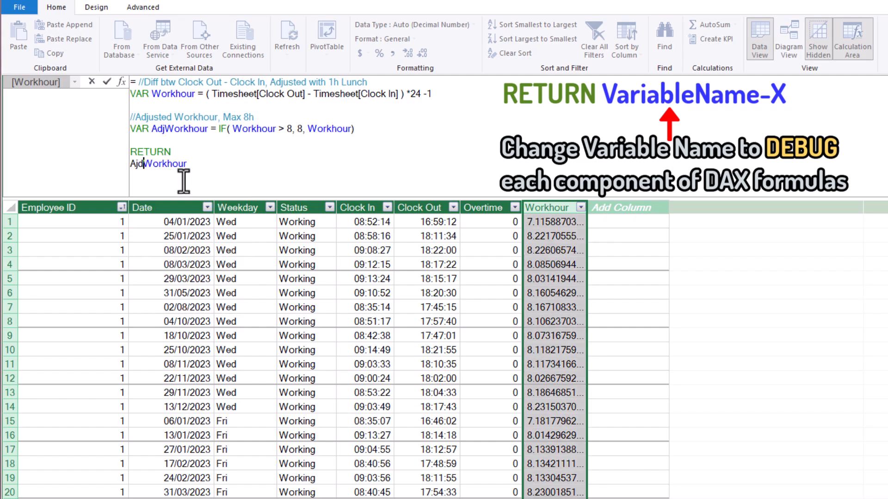
{"action": "key", "text": "BackSpace"}
{"action": "key", "text": "BackSpace"}
{"action": "type", "text": "dj"}
{"action": "left_click", "coordinate": [261, 178]}
{"action": "key", "text": "Return"}
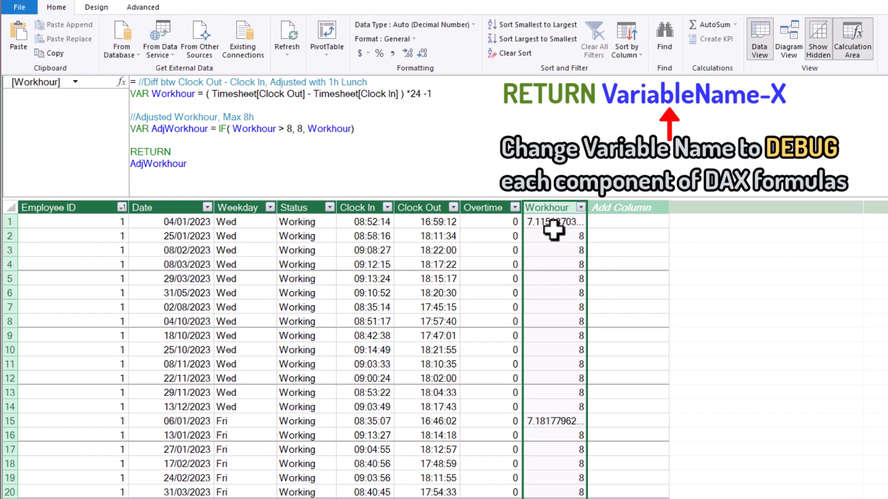
Step: Filter the Workhour column to show only the rows with the value -1
{"action": "left_click", "coordinate": [580, 209]}
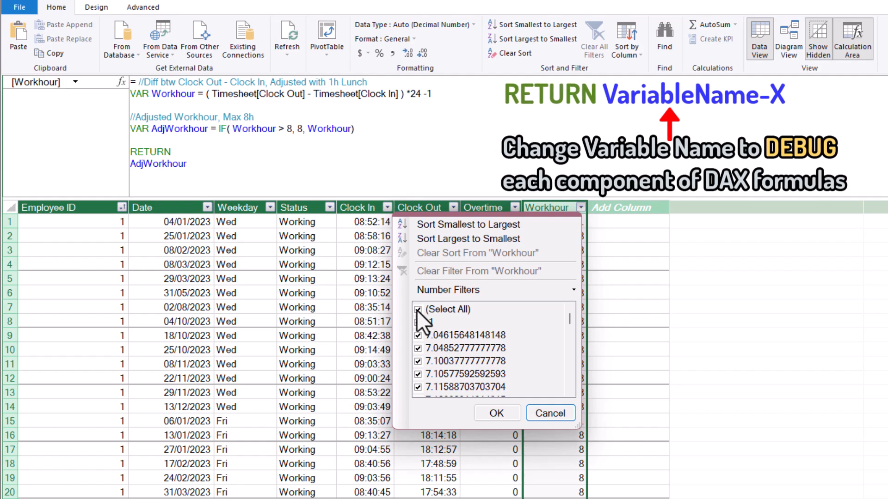
{"action": "left_click", "coordinate": [417, 310]}
{"action": "left_click", "coordinate": [418, 323]}
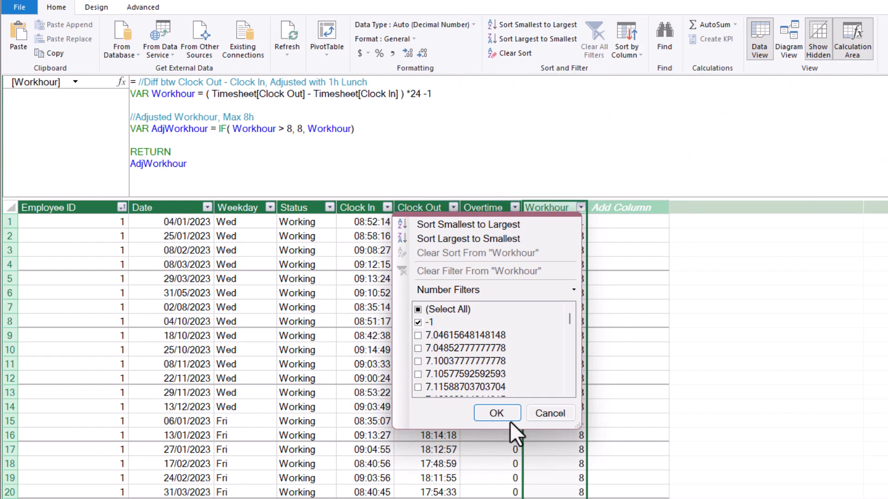
{"action": "left_click", "coordinate": [496, 413]}
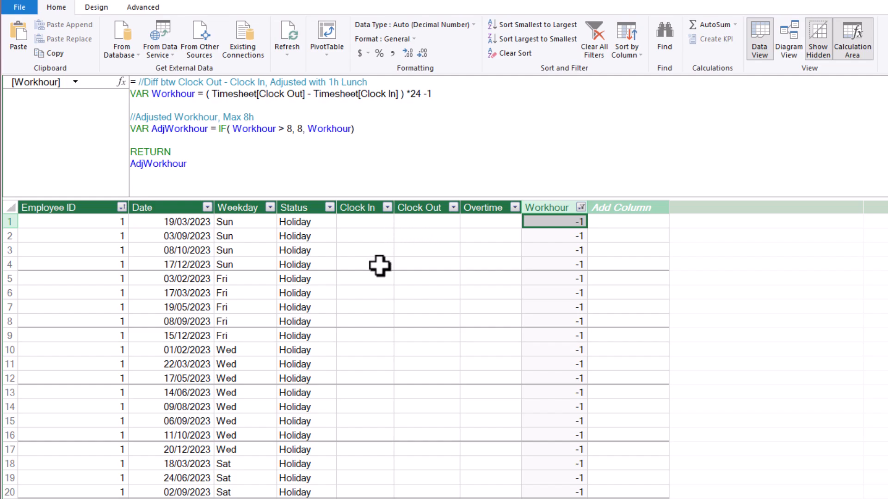
Step: Check which Status values the filtered rows have against the formula's -1 lunch deduction, and clear the Workhour filter
{"action": "left_click", "coordinate": [329, 207]}
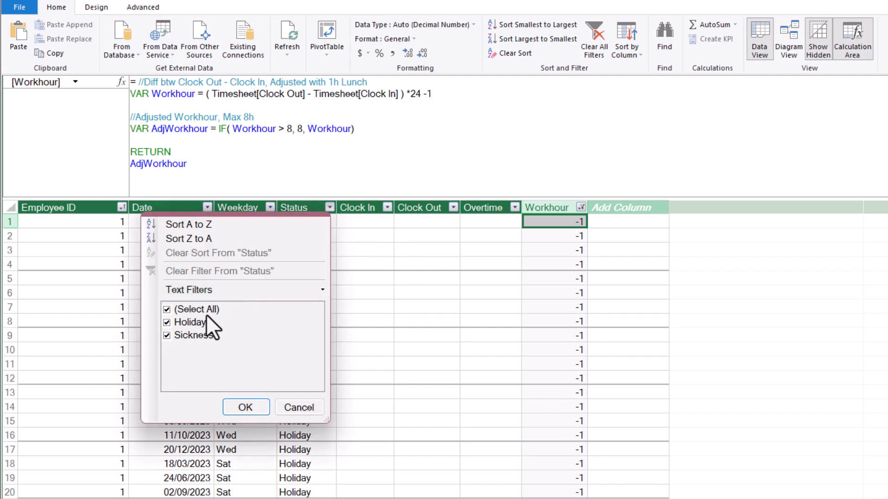
{"action": "left_click", "coordinate": [445, 89]}
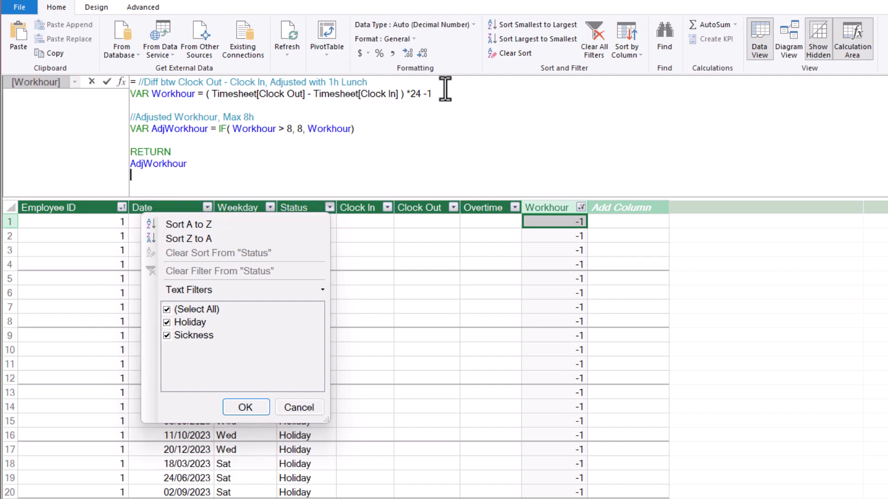
{"action": "left_click_drag", "start_coordinate": [434, 96], "coordinate": [418, 96]}
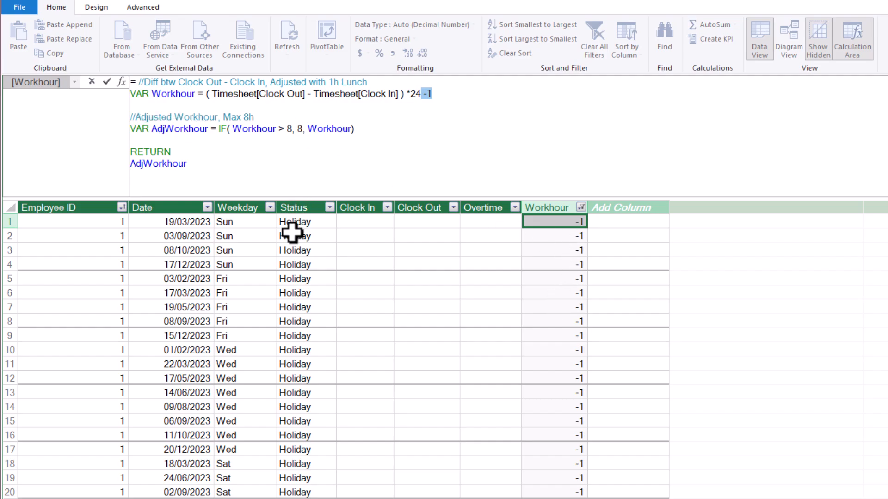
{"action": "left_click", "coordinate": [329, 207]}
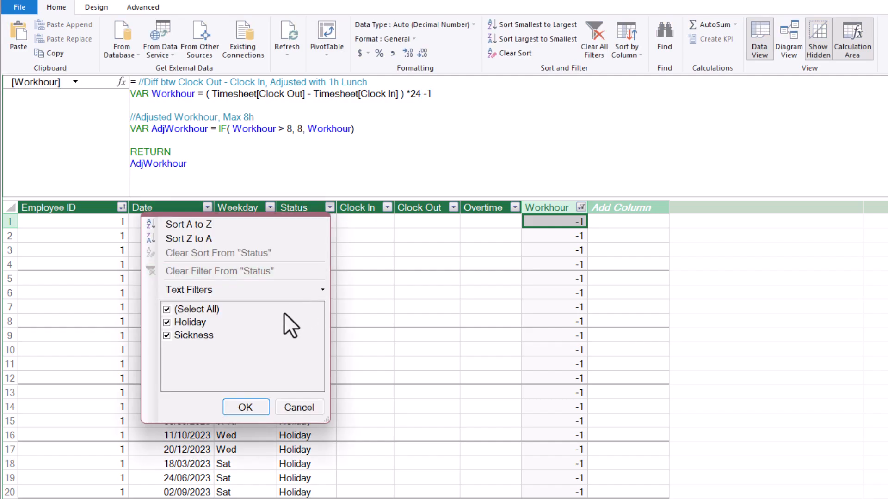
{"action": "left_click", "coordinate": [581, 208]}
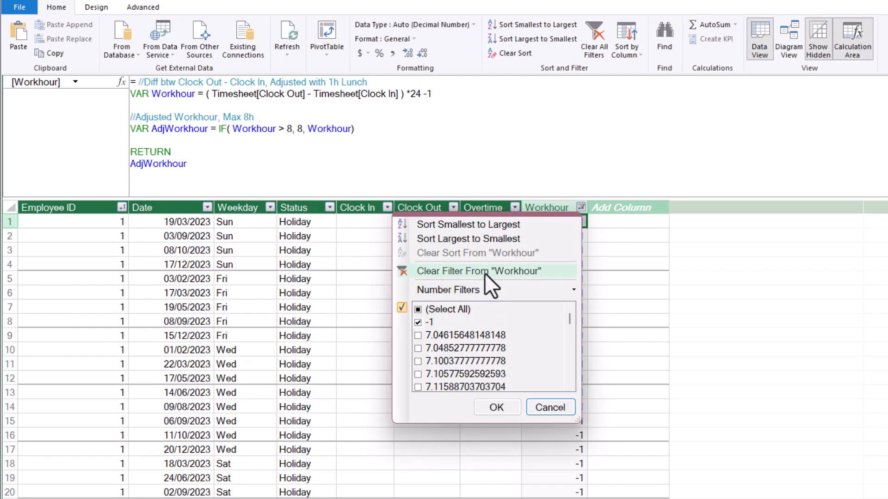
{"action": "left_click", "coordinate": [485, 270]}
Step: Move AdjWorkhour's existing IF expression onto its own indented line and open an outer IF( above it with an indented line for its condition
{"action": "left_click", "coordinate": [217, 129]}
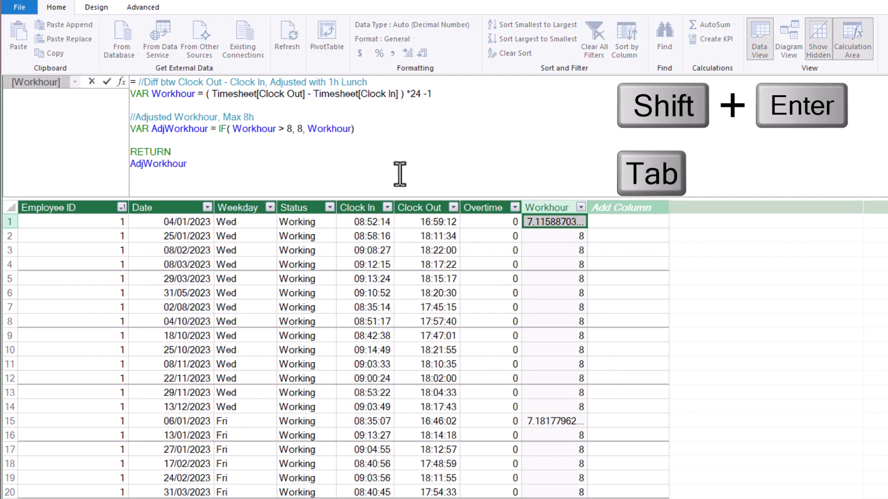
{"action": "key", "text": "shift+Return"}
{"action": "key", "text": "Tab"}
{"action": "key", "text": "shift+Return"}
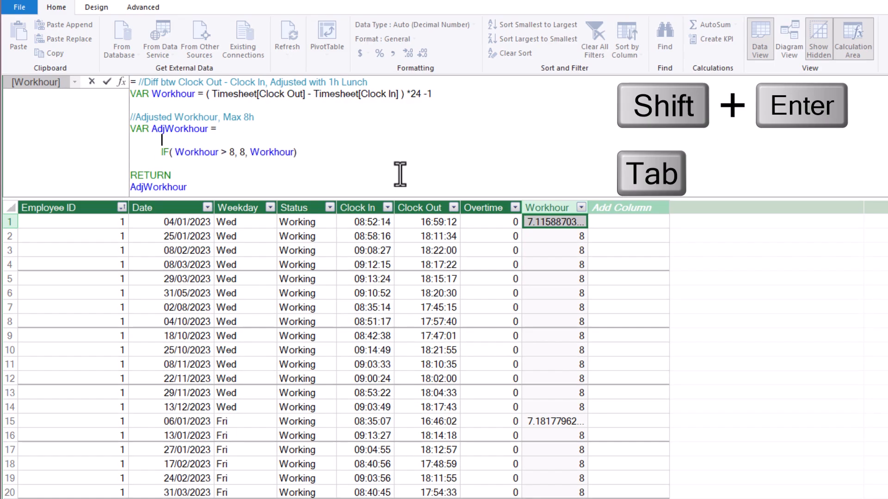
{"action": "type", "text": "IF("}
{"action": "key", "text": "shift+Return"}
{"action": "key", "text": "Tab"}
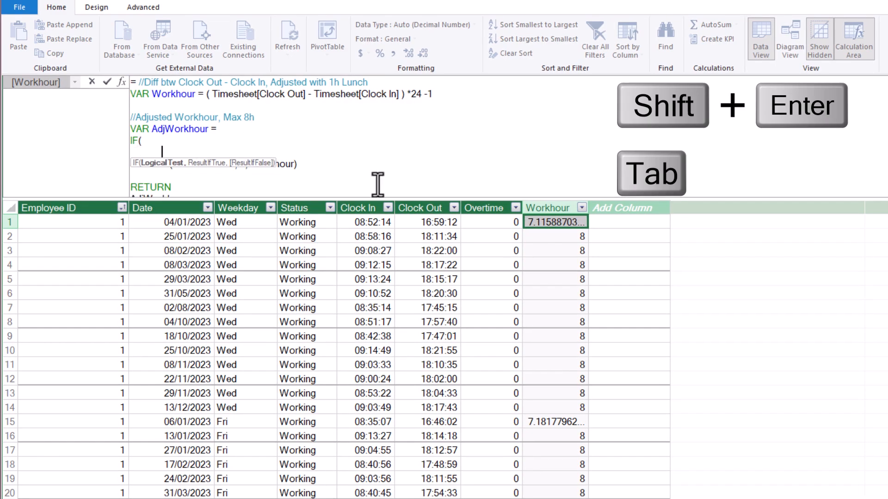
Step: Enter Timesheet[Status] = "Working", as the outer IF's logical test
{"action": "type", "text": "Sta"}
{"action": "double_click", "coordinate": [248, 240]}
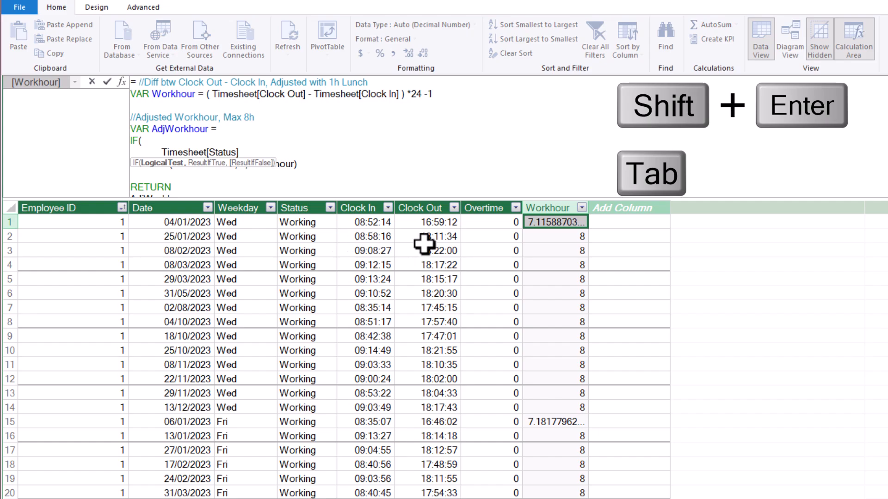
{"action": "type", "text": "= \"Work"}
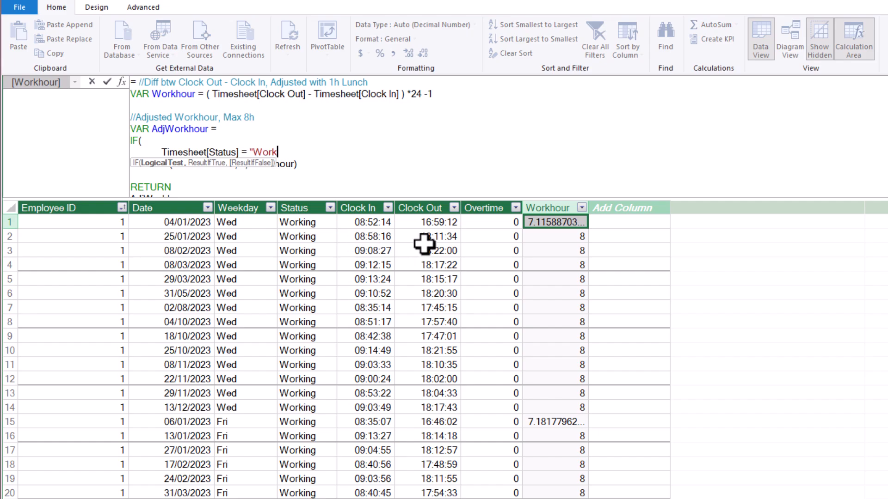
{"action": "type", "text": "ing\","}
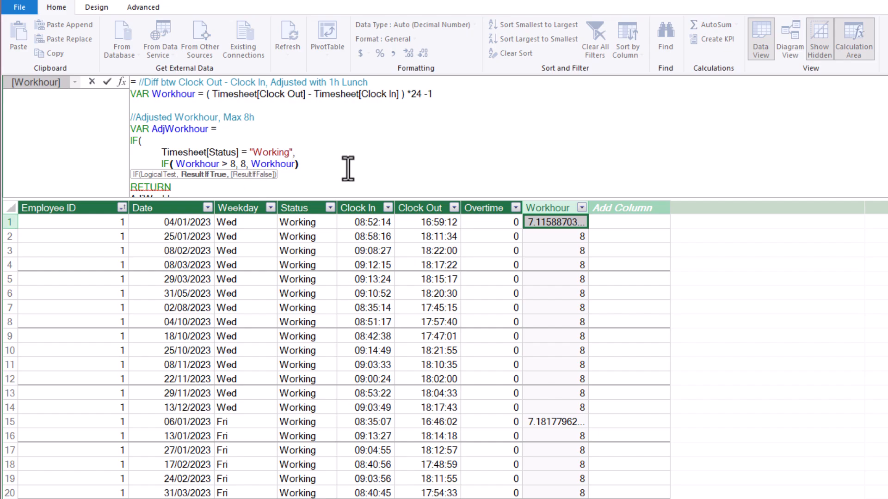
Step: Add 0 as the outer IF's false result after the nested IF, close the bracket on a new line, and commit the Workhour formula
{"action": "type", "text": ","}
{"action": "key", "text": "shift+Return"}
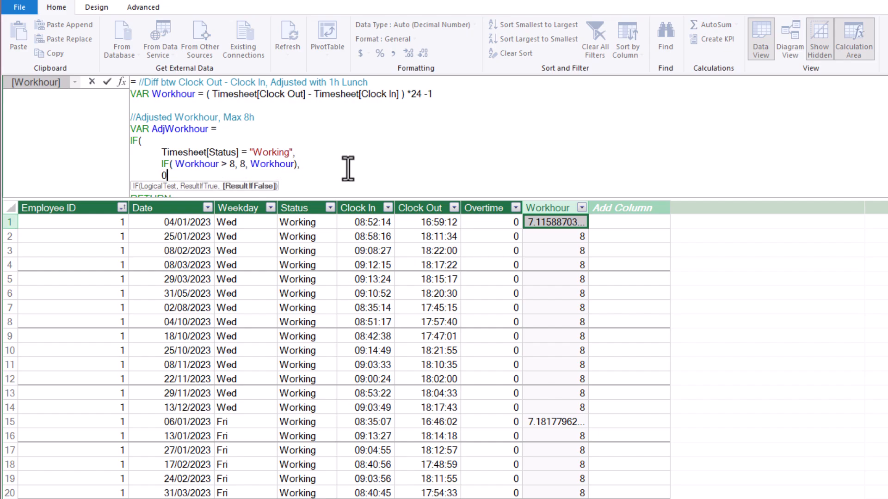
{"action": "key", "text": "shift+Return"}
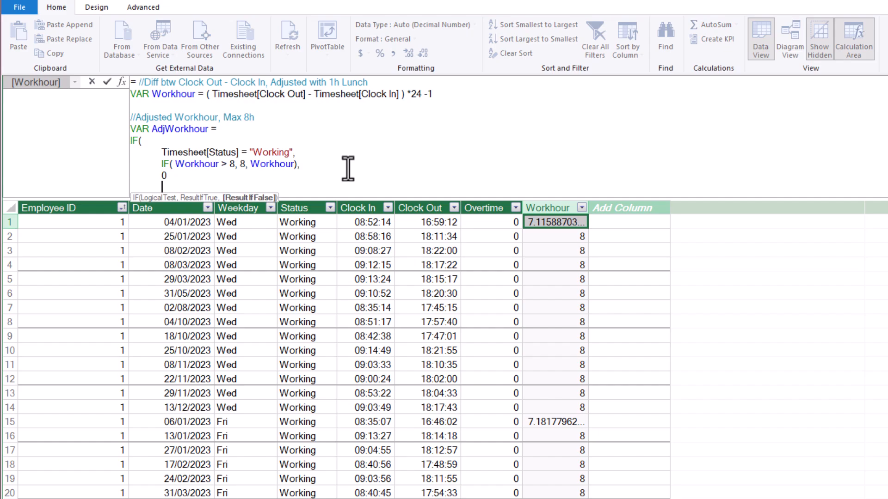
{"action": "type", "text": ")"}
{"action": "key", "text": "Return"}
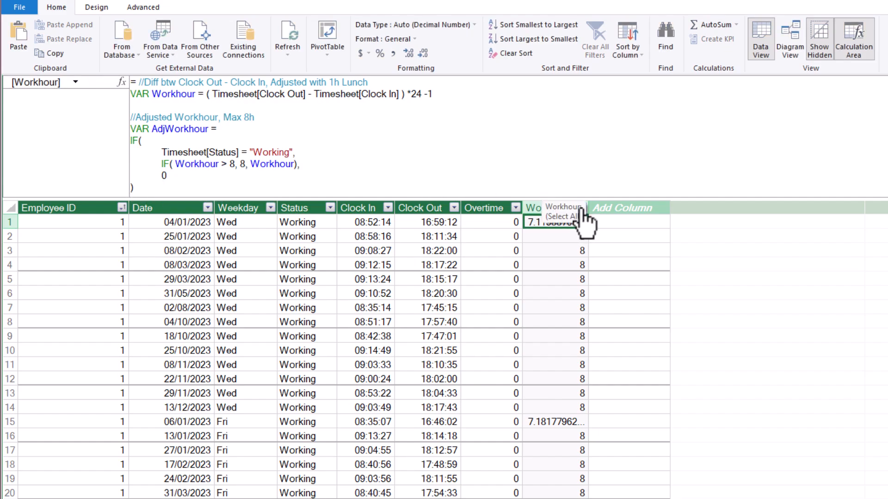
Step: Filter the Workhour column to only 0 and check which Status values those rows have
{"action": "left_click", "coordinate": [582, 207]}
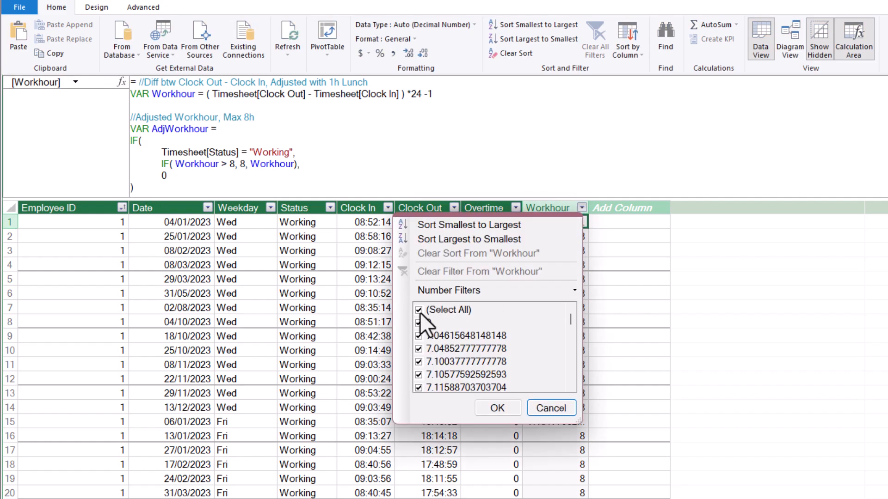
{"action": "left_click", "coordinate": [417, 309]}
{"action": "left_click", "coordinate": [419, 323]}
{"action": "left_click", "coordinate": [505, 410]}
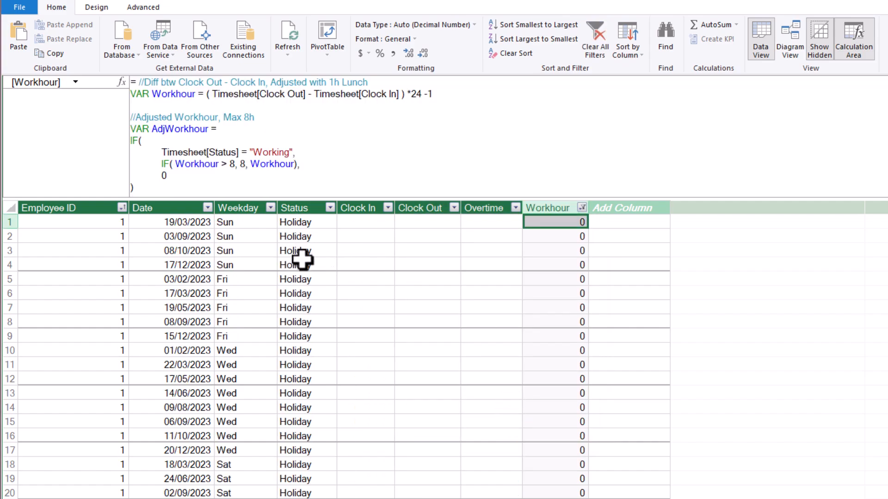
{"action": "left_click", "coordinate": [330, 208]}
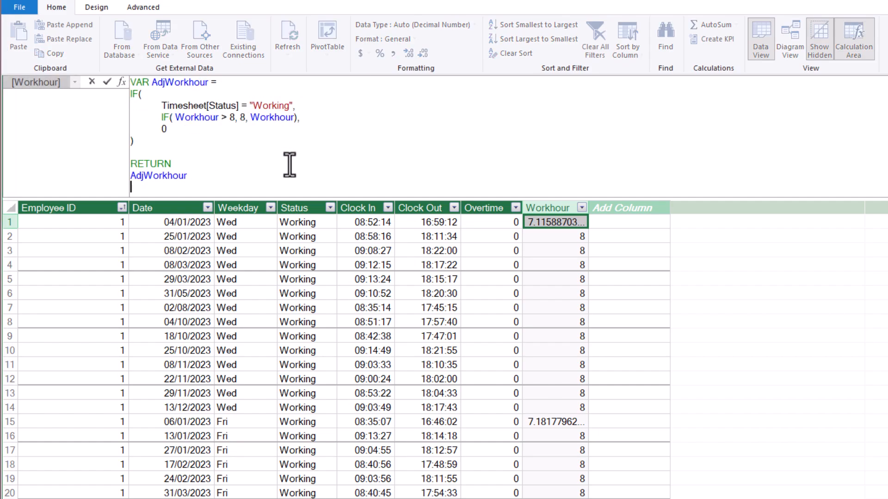
{"action": "scroll", "coordinate": [323, 164], "scroll_direction": "up", "scroll_amount": 2}
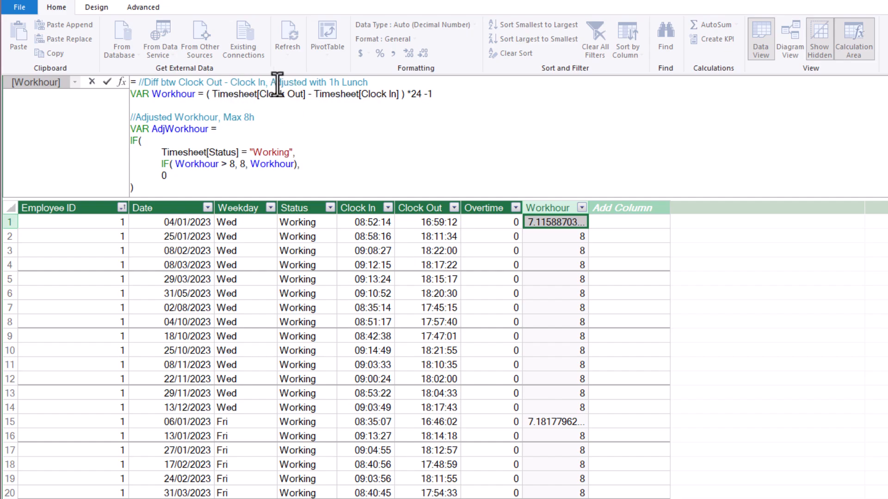
{"action": "scroll", "coordinate": [313, 121], "scroll_direction": "down", "scroll_amount": 2}
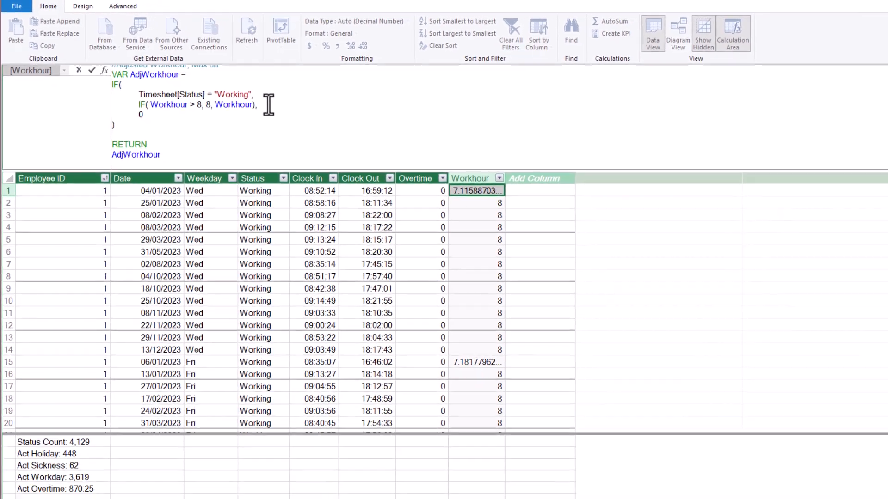
{"action": "scroll", "coordinate": [313, 122], "scroll_direction": "up", "scroll_amount": 2}
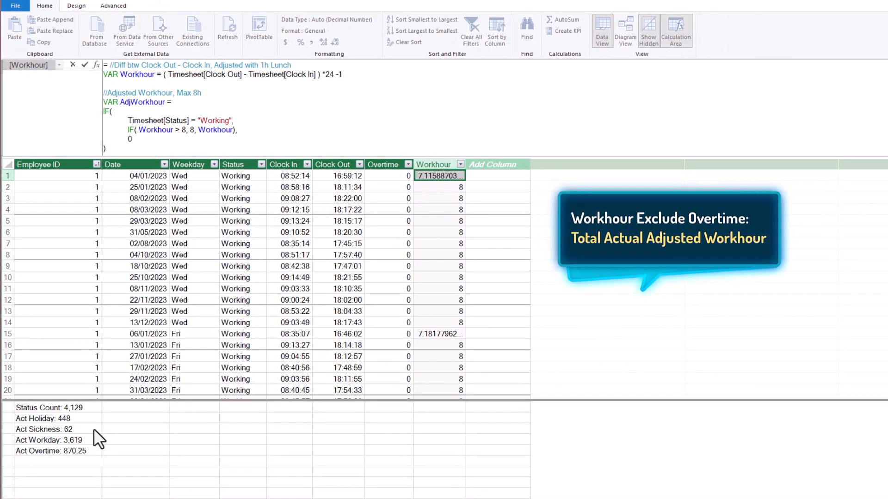
Step: Below the Act Overtime measure, add the measure Act Workhour Excl OT := SUM(Timesheet[Workhour]) and widen the Employee ID column to fit it
{"action": "left_click", "coordinate": [73, 460]}
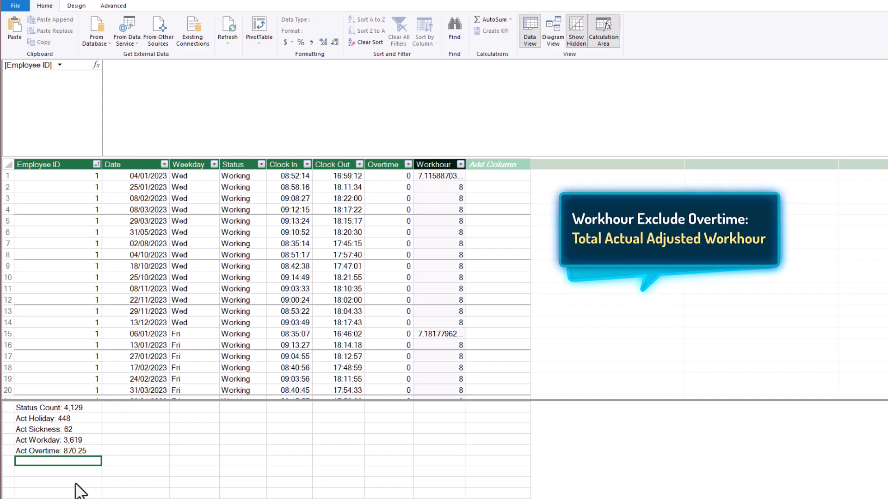
{"action": "type", "text": "Act Workhour Excl OT ="}
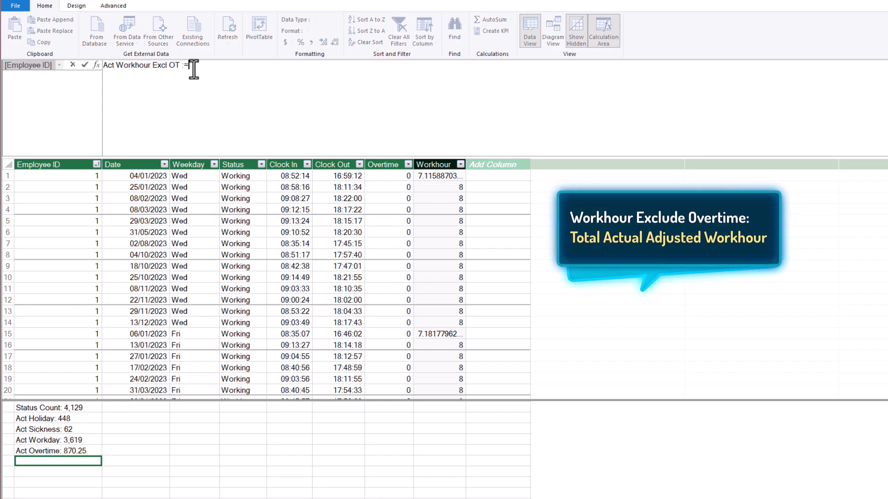
{"action": "left_click_drag", "start_coordinate": [192, 67], "coordinate": [180, 69]}
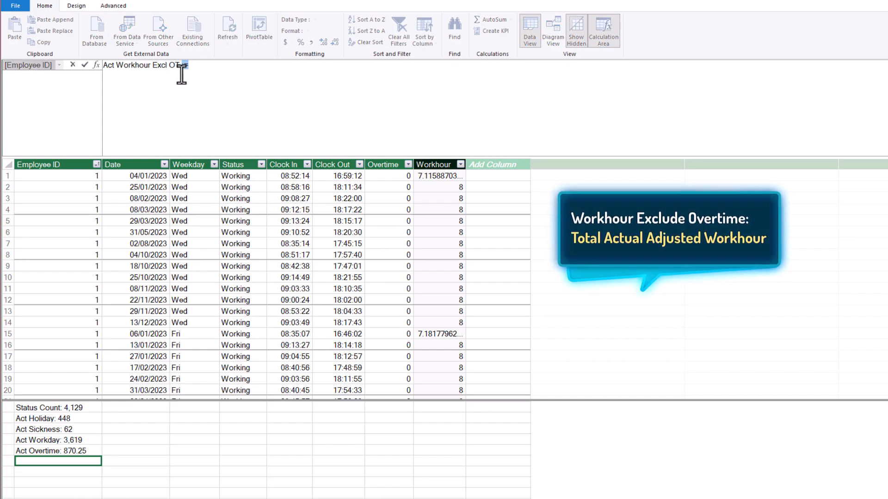
{"action": "type", "text": ":= "}
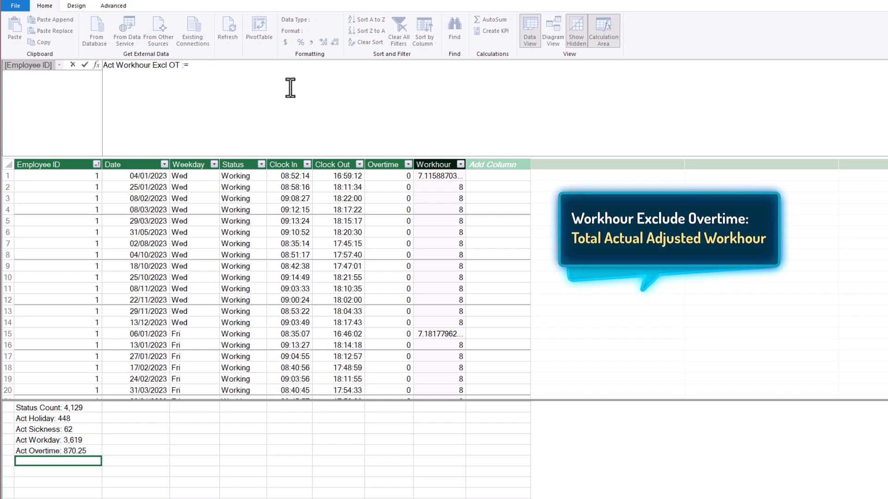
{"action": "type", "text": "SUM("}
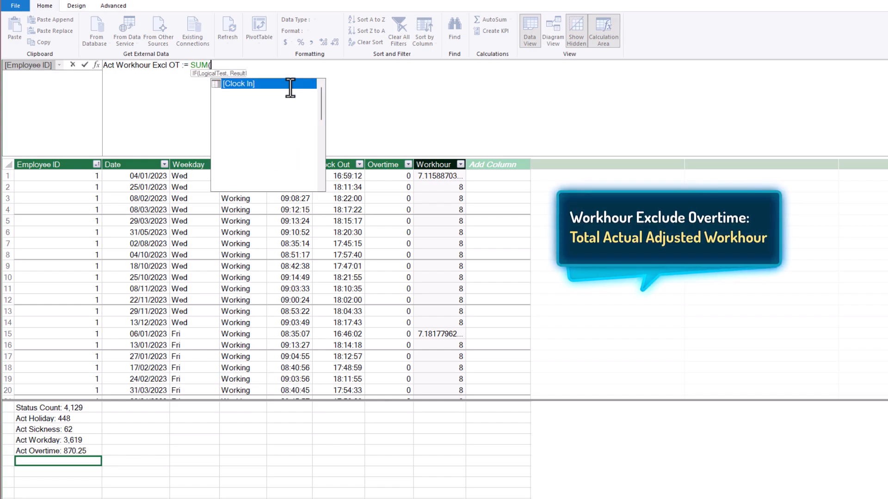
{"action": "left_click", "coordinate": [457, 167]}
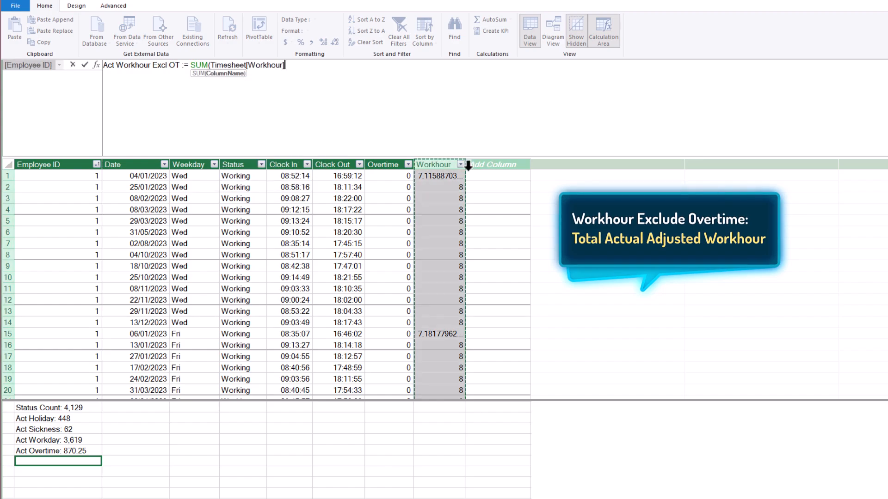
{"action": "type", "text": ")"}
{"action": "key", "text": "Return"}
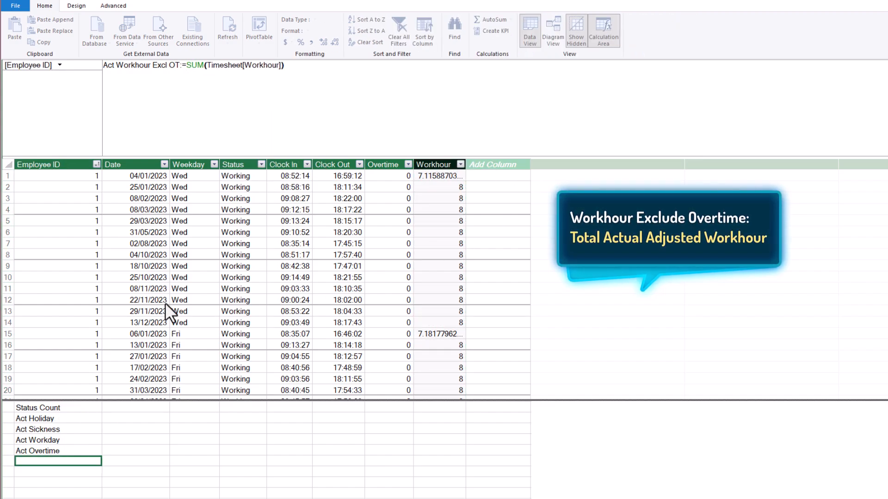
{"action": "left_click_drag", "start_coordinate": [101, 165], "coordinate": [140, 165]}
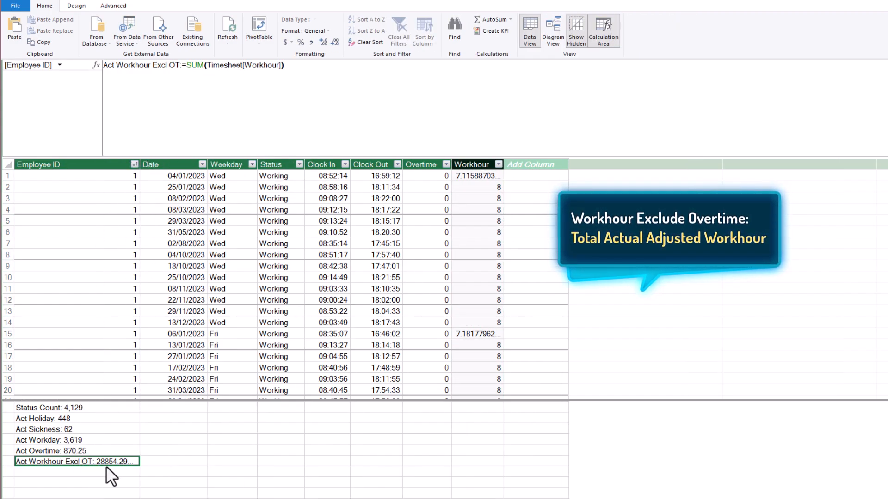
Step: Start a new measure below Act Workhour Excl OT, reusing that measure's name with Excl changed to Incl
{"action": "left_click_drag", "start_coordinate": [180, 65], "coordinate": [102, 66]}
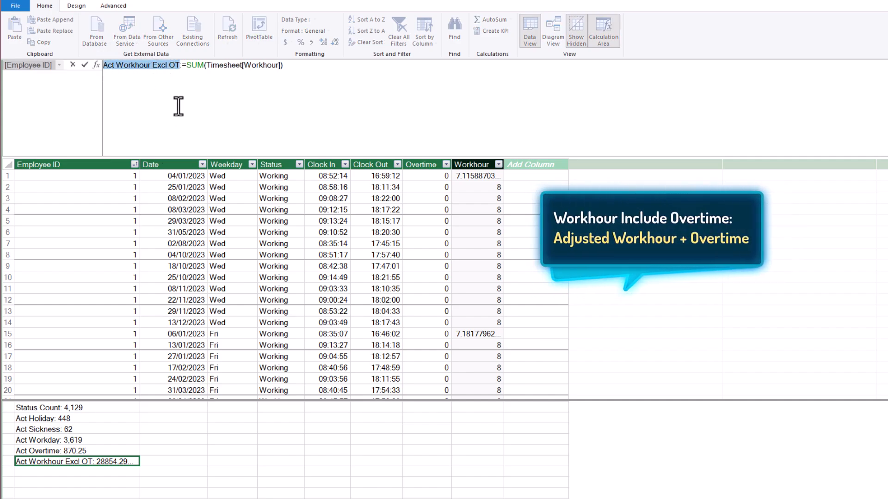
{"action": "left_click", "coordinate": [109, 473]}
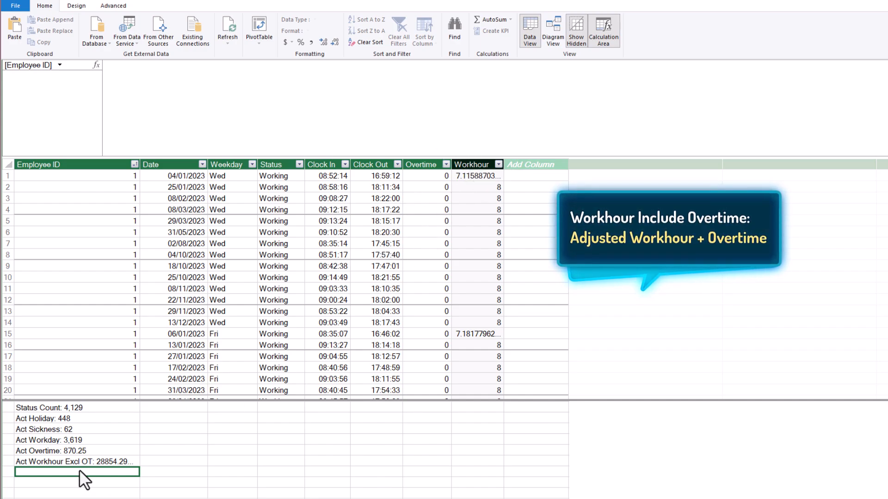
{"action": "left_click", "coordinate": [162, 118]}
{"action": "key", "text": "ctrl+v"}
{"action": "key", "text": "ctrl+Left"}
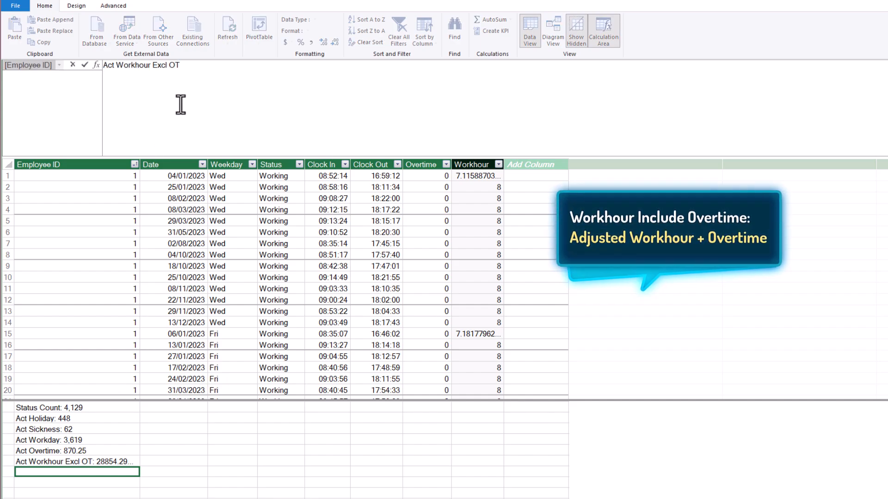
{"action": "key", "text": "ctrl+shift+Left"}
{"action": "type", "text": "Incl"}
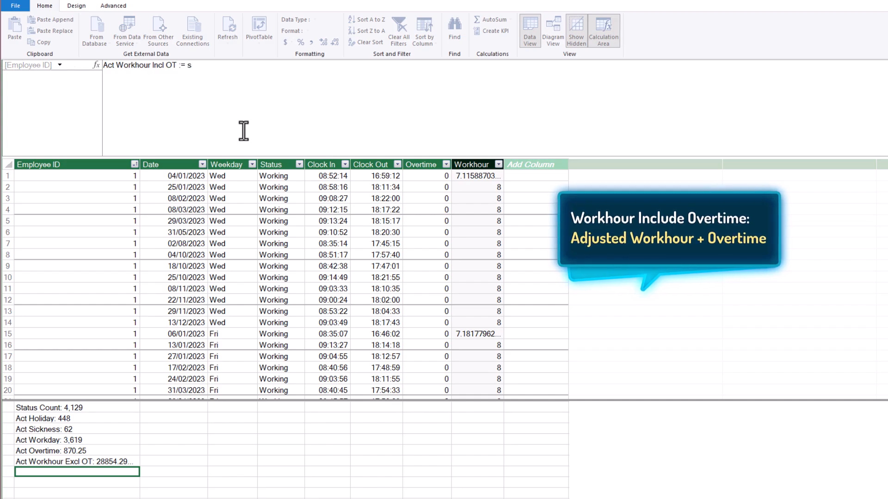
Step: Define the Act Workhour Incl OT measure as SUMX(Timesheet, Timesheet[Overtime] + Timesheet[Workhour])
{"action": "type", "text": " OT := SUMX("}
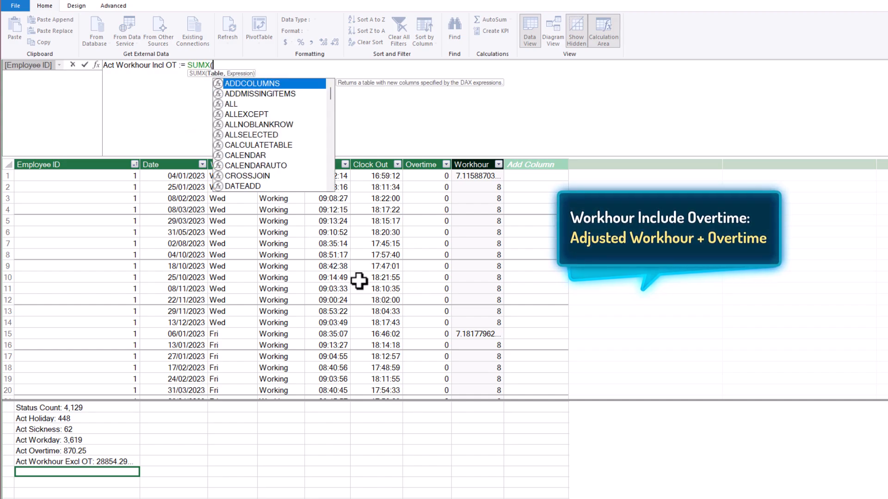
{"action": "type", "text": "Timesheet"}
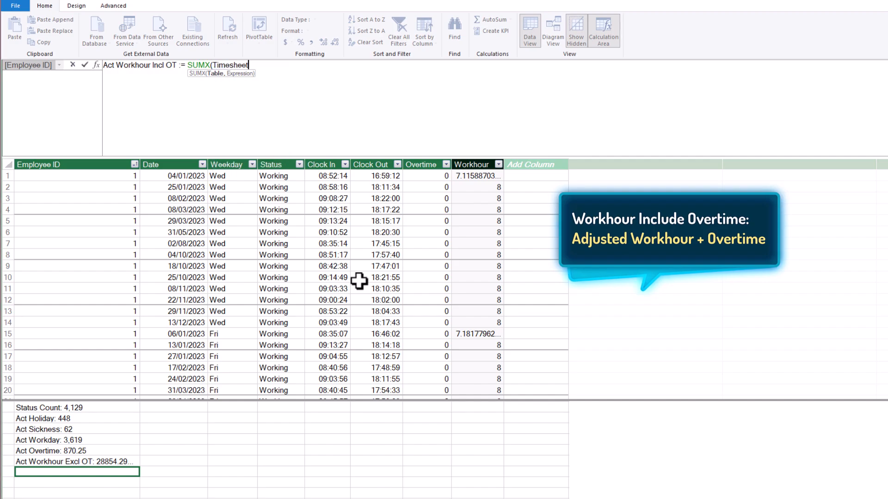
{"action": "type", "text": ","}
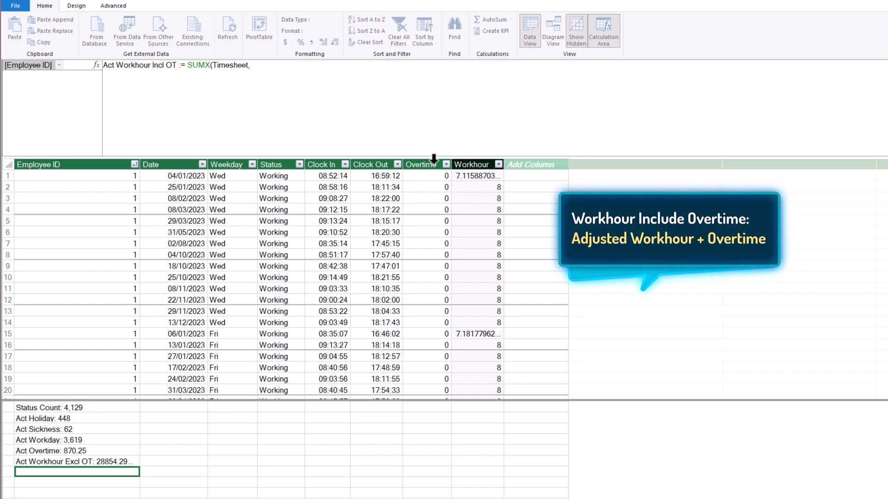
{"action": "left_click", "coordinate": [434, 162]}
{"action": "type", "text": "+"}
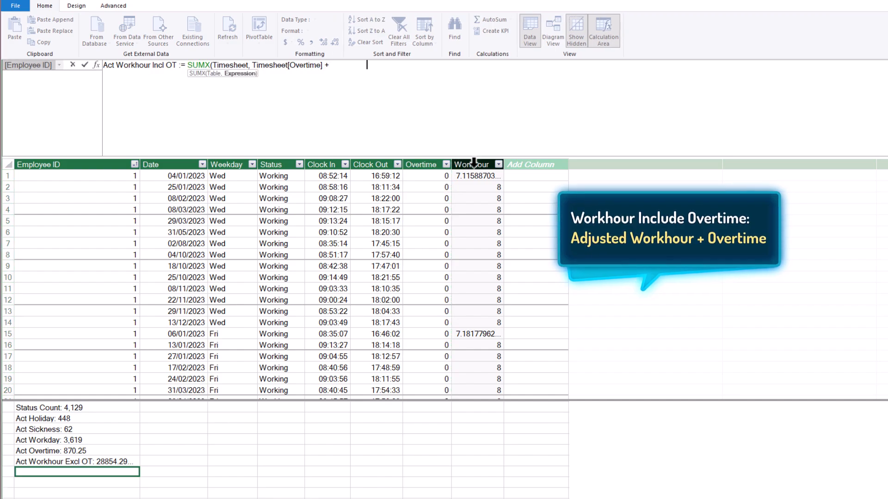
{"action": "left_click", "coordinate": [473, 163]}
{"action": "type", "text": ")"}
{"action": "key", "text": "Return"}
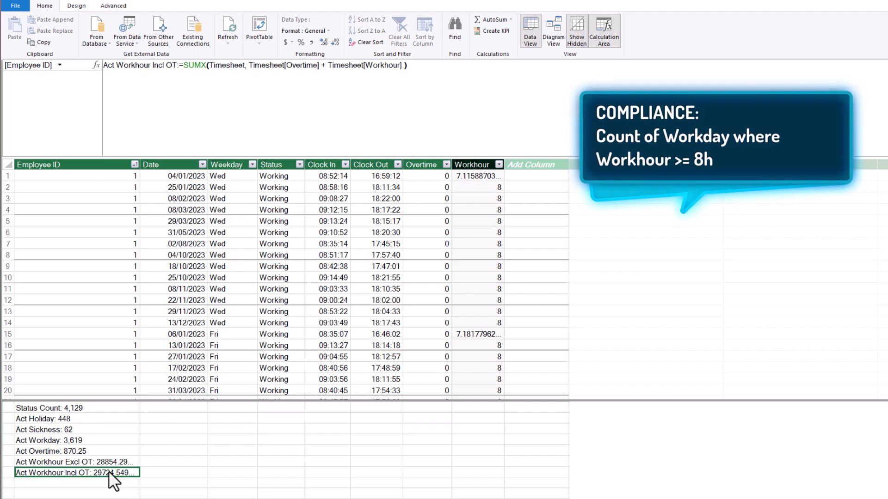
Step: Below Act Workhour Incl OT, add the measure Act Compliance Day := CALCULATE([Status Count], Timesheet[Workhour] >= 8)
{"action": "left_click", "coordinate": [113, 407]}
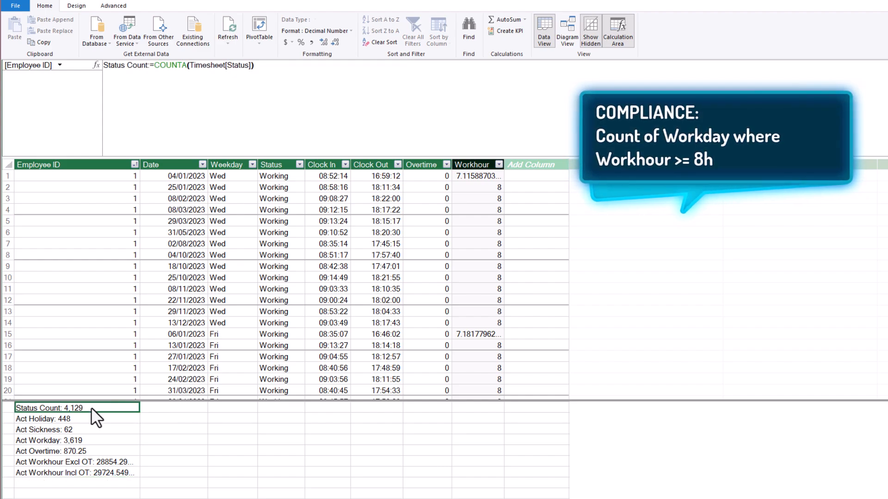
{"action": "left_click", "coordinate": [90, 485]}
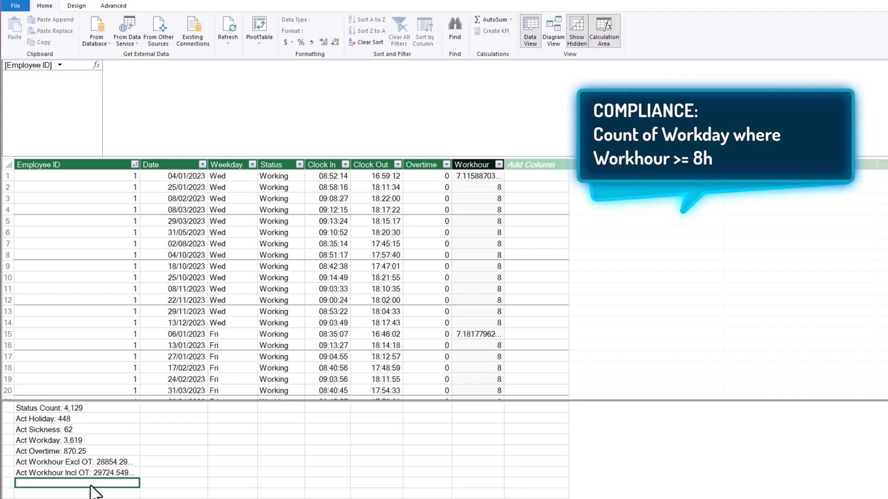
{"action": "key", "text": "F2"}
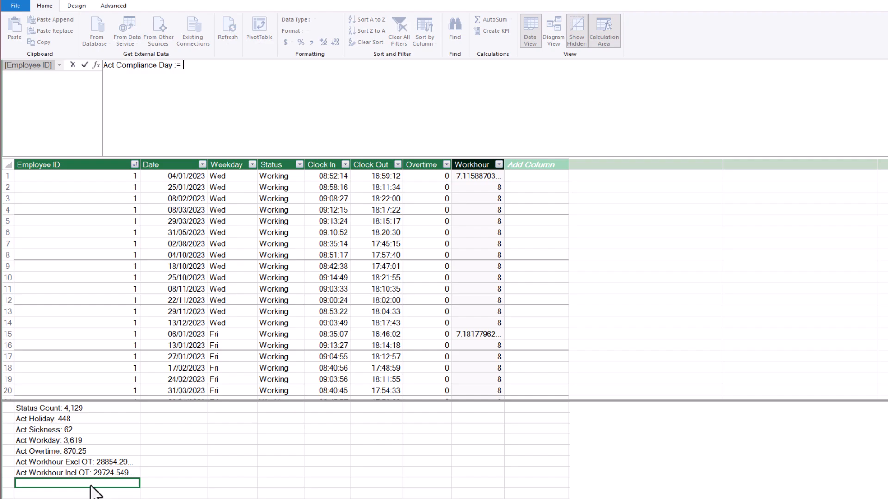
{"action": "type", "text": "C"}
{"action": "key", "text": "Tab"}
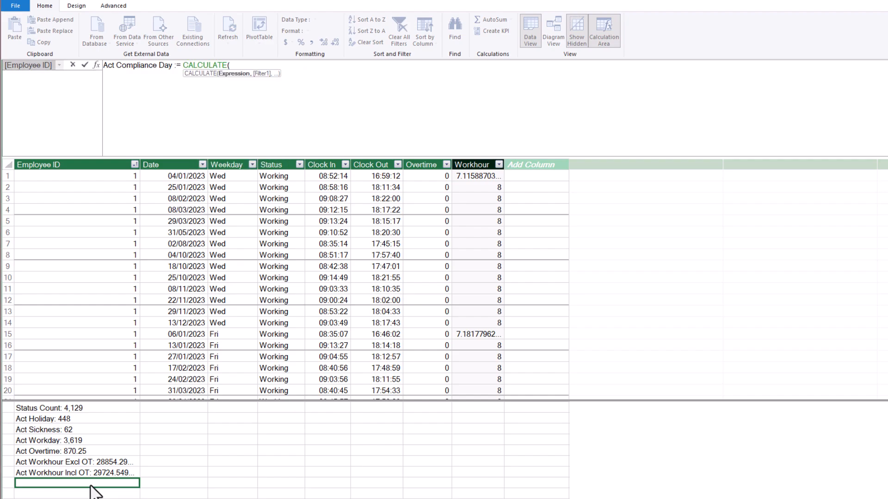
{"action": "left_click", "coordinate": [100, 407]}
{"action": "type", "text": ", "}
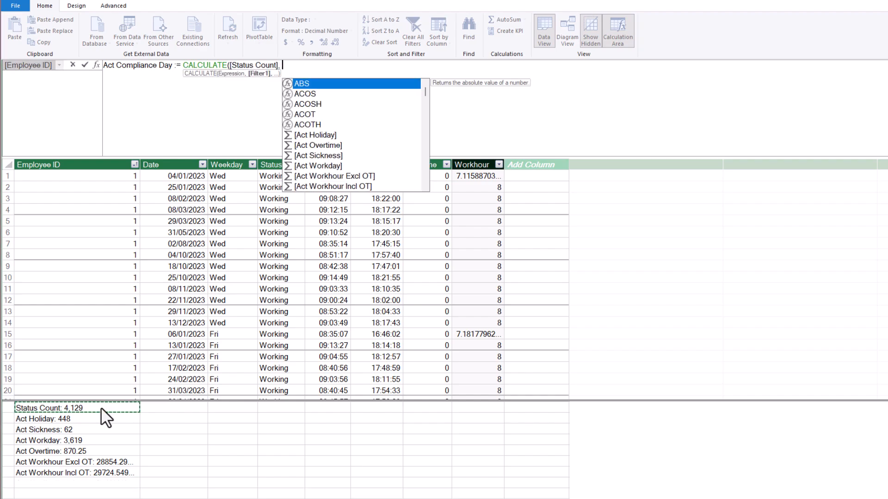
{"action": "type", "text": "work"}
{"action": "double_click", "coordinate": [331, 135]}
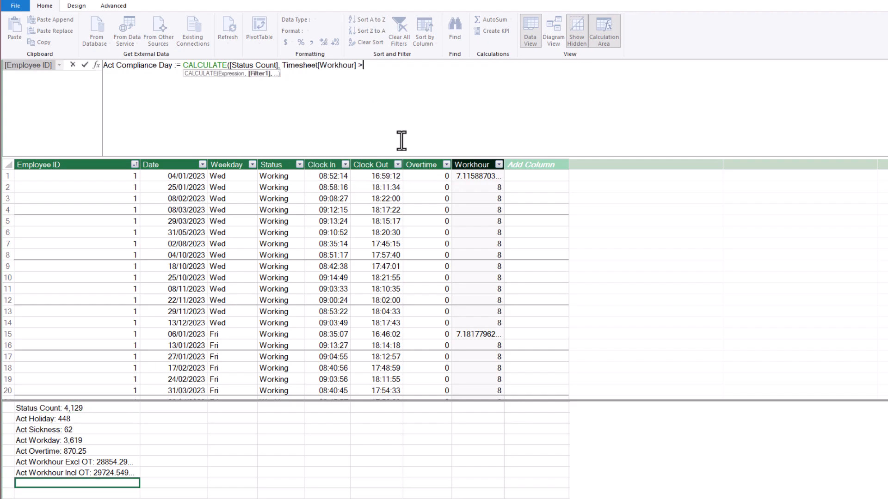
{"action": "type", "text": ">= 8)"}
{"action": "key", "text": "Return"}
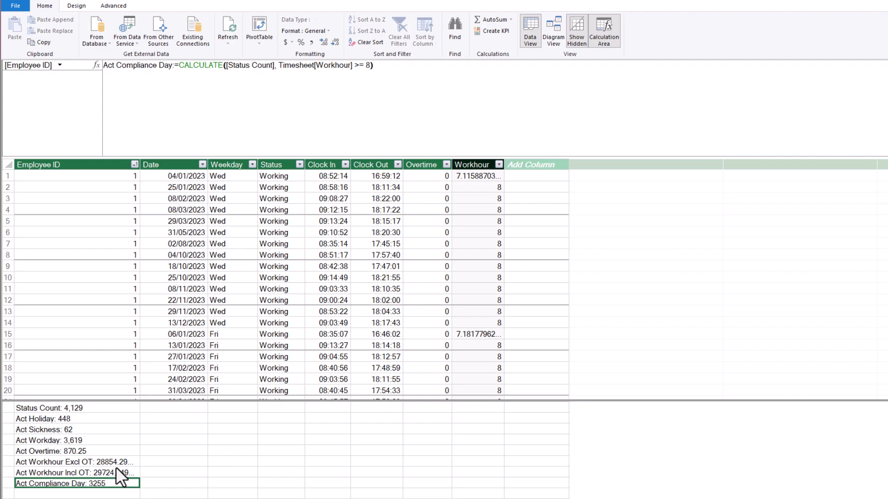
Step: Format Act Compliance Day with a thousands separator and no decimals, and both Act Workhour measures with a thousands separator and two decimals
{"action": "left_click", "coordinate": [311, 43]}
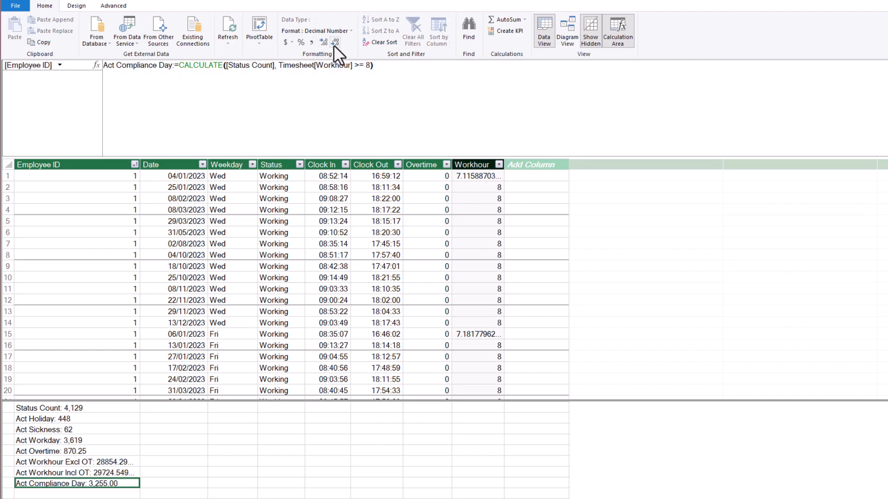
{"action": "double_click", "coordinate": [336, 44]}
{"action": "left_click_drag", "start_coordinate": [124, 472], "coordinate": [124, 454]}
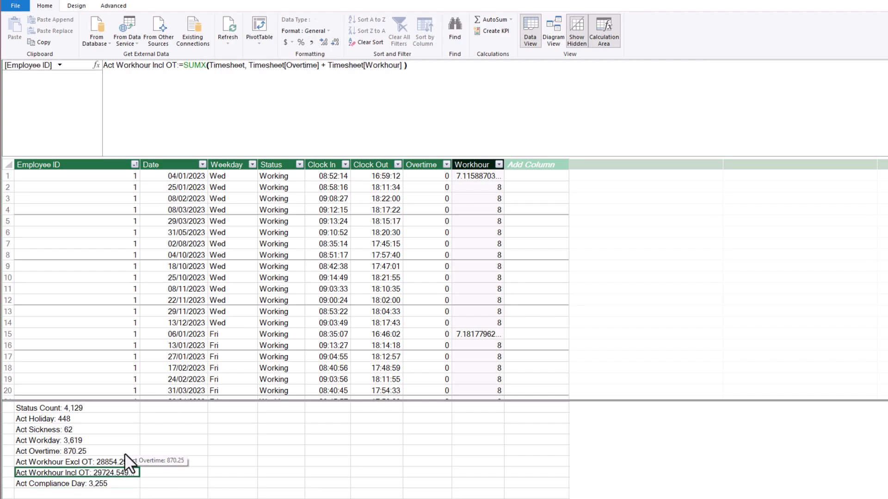
{"action": "left_click", "coordinate": [312, 44]}
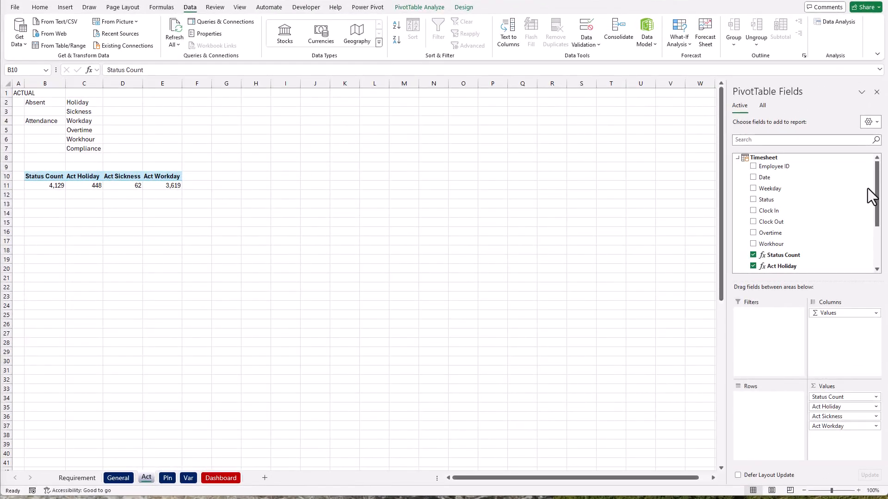
Step: On the Excel workbook's Act sheet, add Act Compliance Day to the PivotTable's values and copy the whole PivotTable to B16
{"action": "left_click_drag", "start_coordinate": [877, 199], "coordinate": [876, 241]}
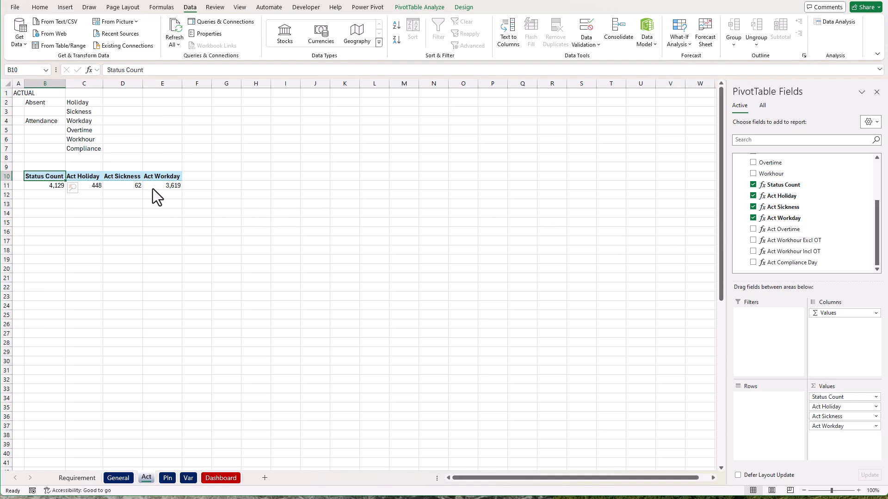
{"action": "left_click_drag", "start_coordinate": [780, 269], "coordinate": [830, 450]}
{"action": "left_click_drag", "start_coordinate": [46, 178], "coordinate": [193, 187]}
{"action": "key", "text": "ctrl+c"}
{"action": "left_click", "coordinate": [63, 231]}
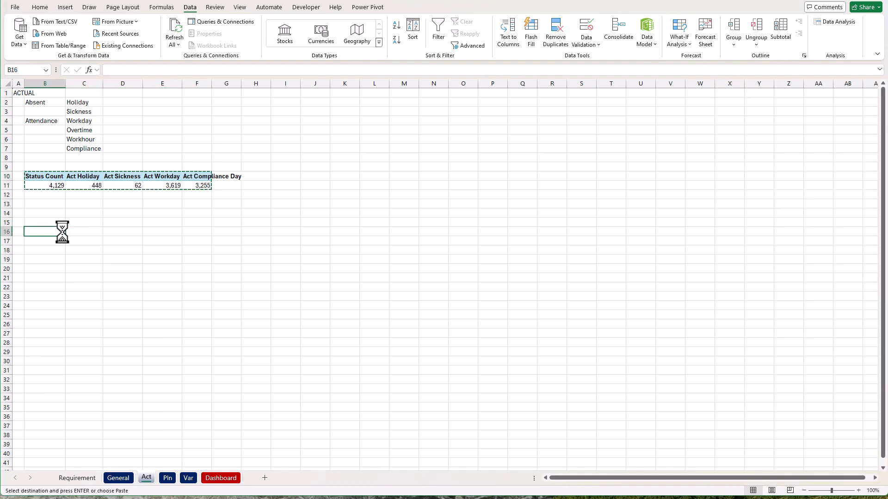
{"action": "key", "text": "ctrl+v"}
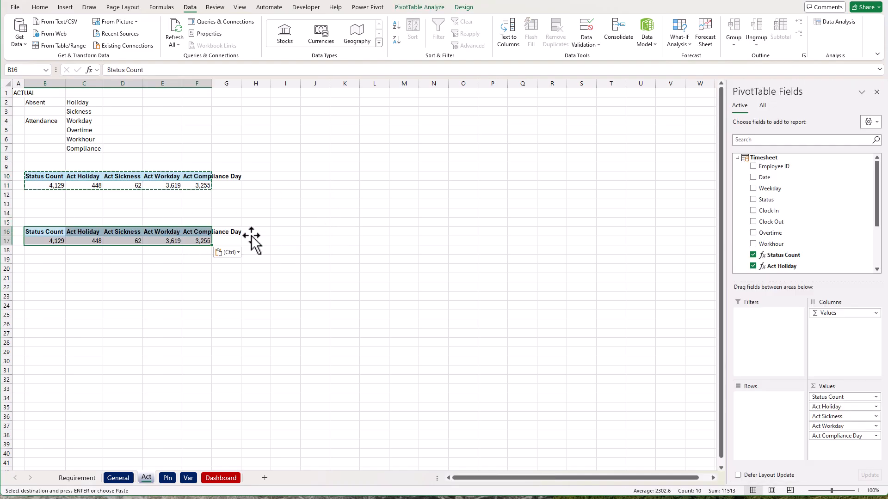
Step: Replace the copied PivotTable's measures with Act Overtime, Act Workhour Excl OT and Act Workhour Incl OT, and widen columns B to F
{"action": "scroll", "coordinate": [786, 217], "scroll_direction": "down", "scroll_amount": 5}
{"action": "left_click", "coordinate": [753, 262]}
{"action": "left_click", "coordinate": [753, 218]}
{"action": "left_click", "coordinate": [752, 207]}
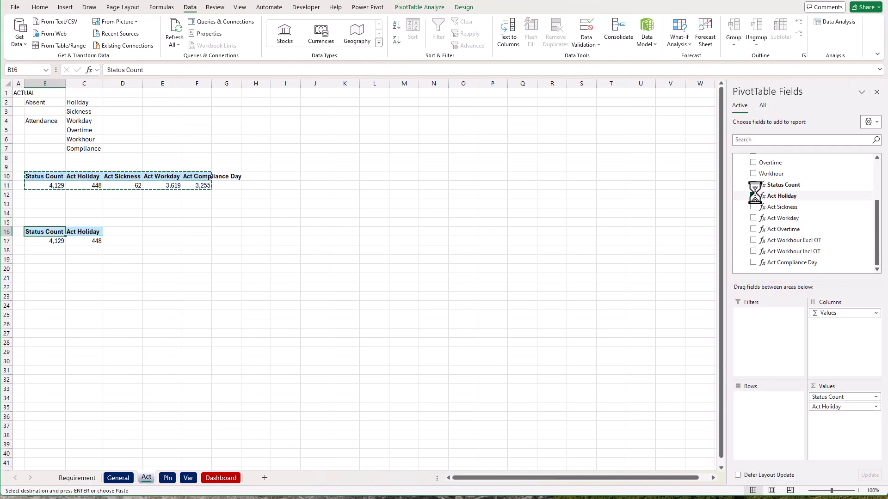
{"action": "left_click", "coordinate": [752, 196]}
{"action": "left_click", "coordinate": [753, 184]}
{"action": "left_click", "coordinate": [753, 229]}
{"action": "left_click", "coordinate": [753, 240]}
{"action": "left_click", "coordinate": [753, 251]}
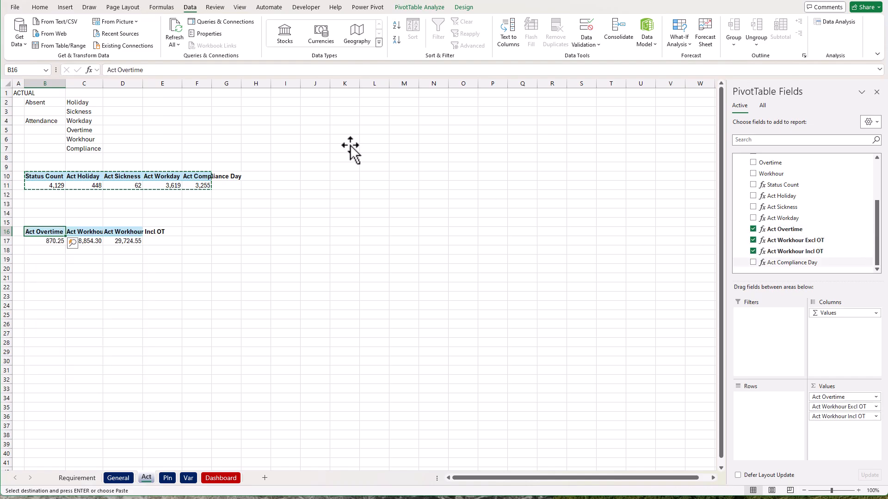
{"action": "left_click_drag", "start_coordinate": [197, 83], "coordinate": [47, 84]}
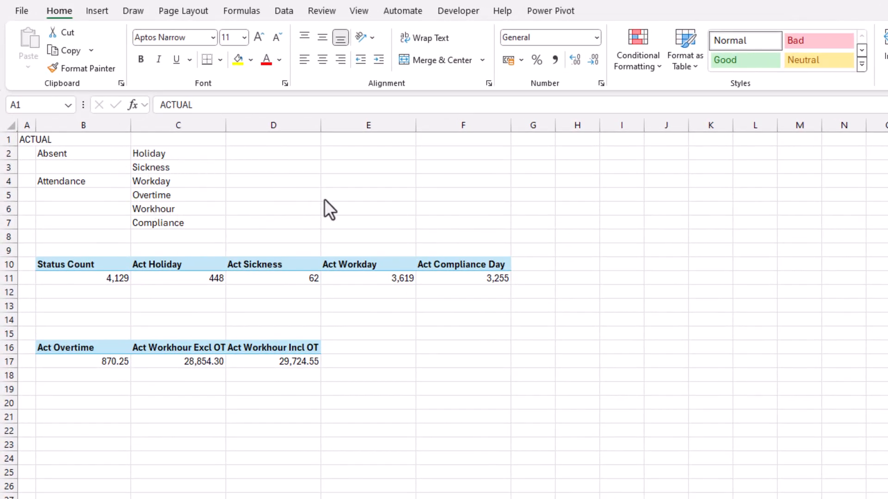
{"action": "left_click", "coordinate": [103, 155]}
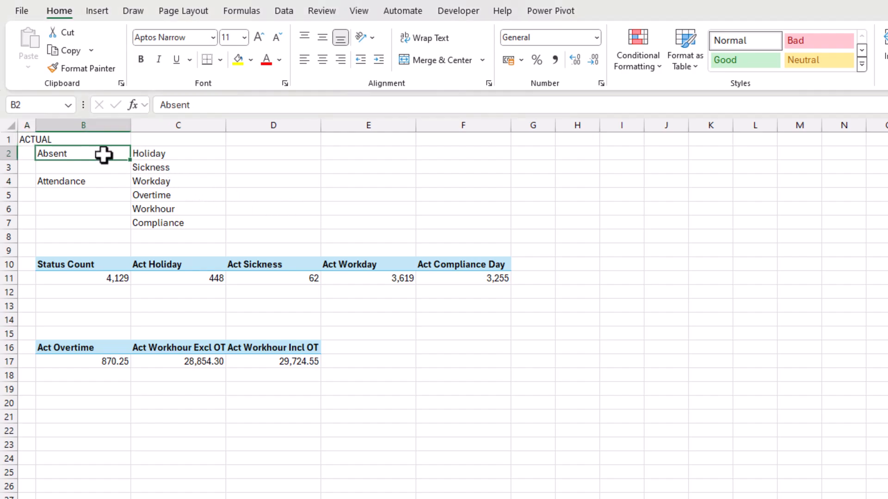
{"action": "key", "text": "Down"}
{"action": "key", "text": "Down"}
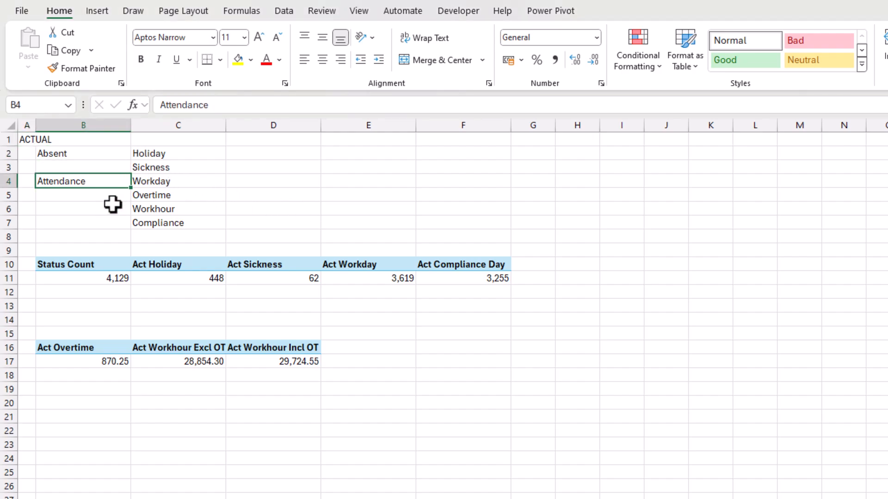
{"action": "key", "text": "ctrl+Home"}
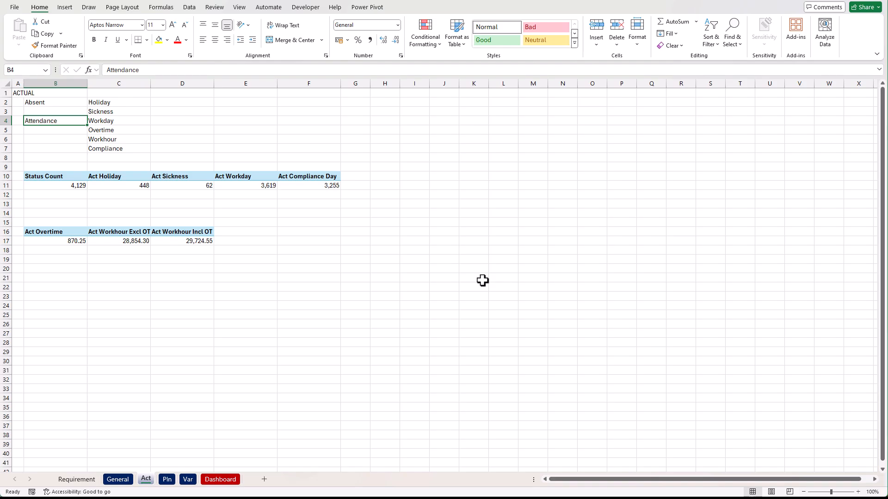
Step: Open the data model and examine the formulas of Timesheet's Workhour column and measures, as well as the Employee table's measures
{"action": "left_click", "coordinate": [190, 9]}
{"action": "left_click", "coordinate": [647, 44]}
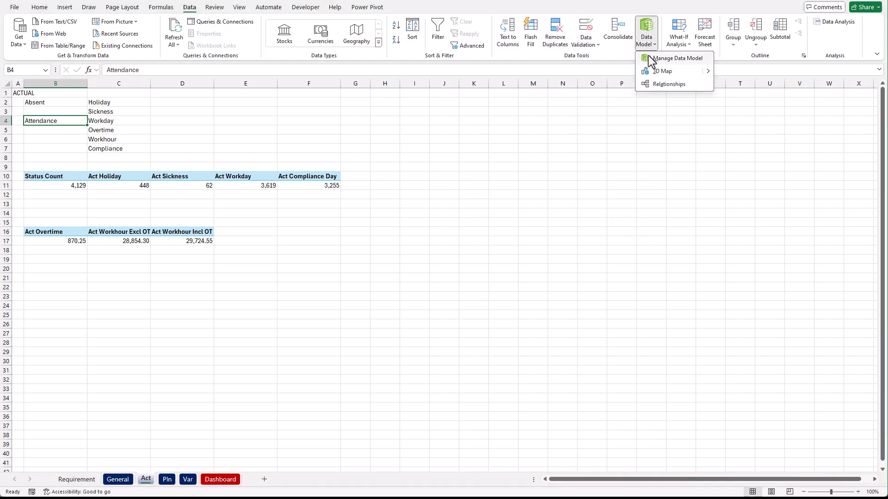
{"action": "left_click", "coordinate": [651, 60]}
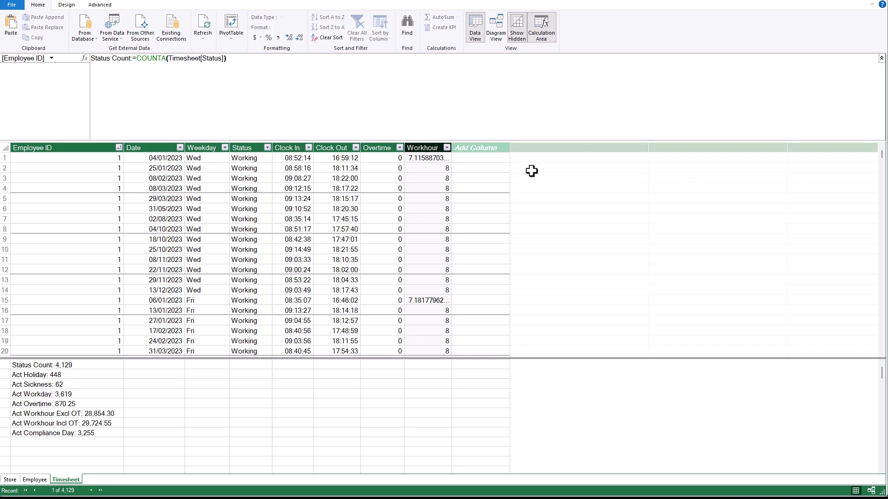
{"action": "left_click", "coordinate": [440, 158]}
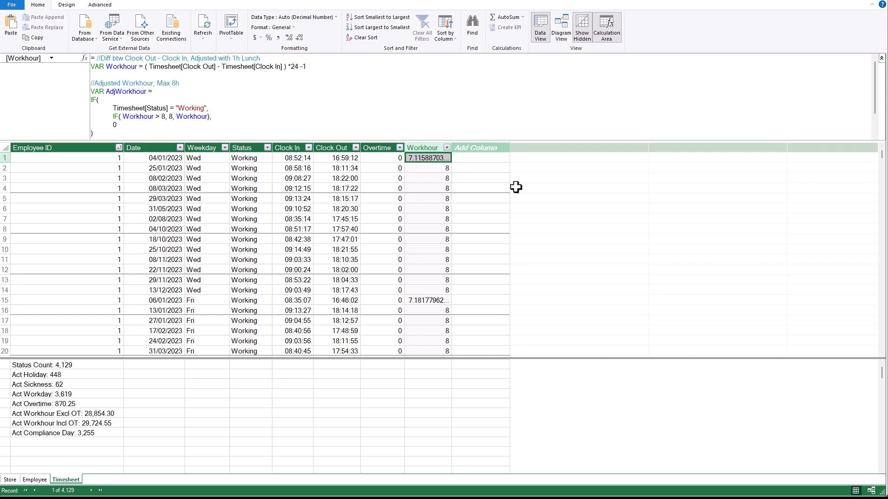
{"action": "left_click", "coordinate": [101, 369]}
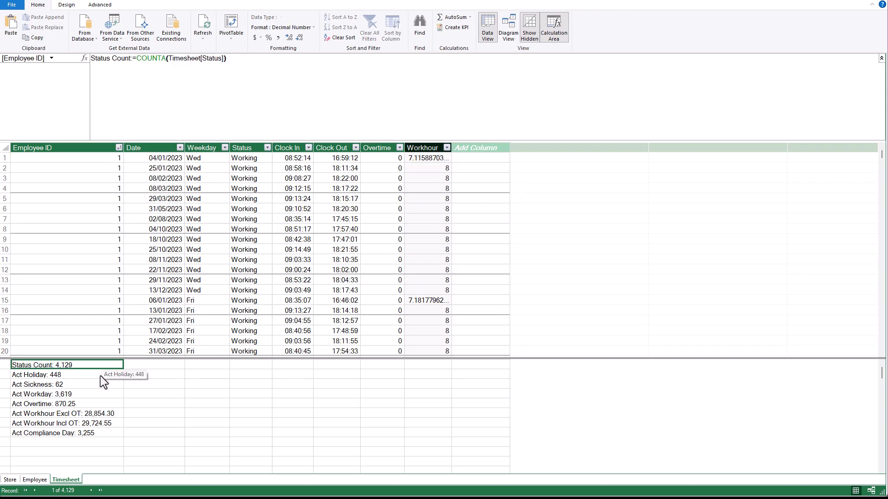
{"action": "left_click", "coordinate": [101, 375]}
{"action": "left_click", "coordinate": [98, 388]}
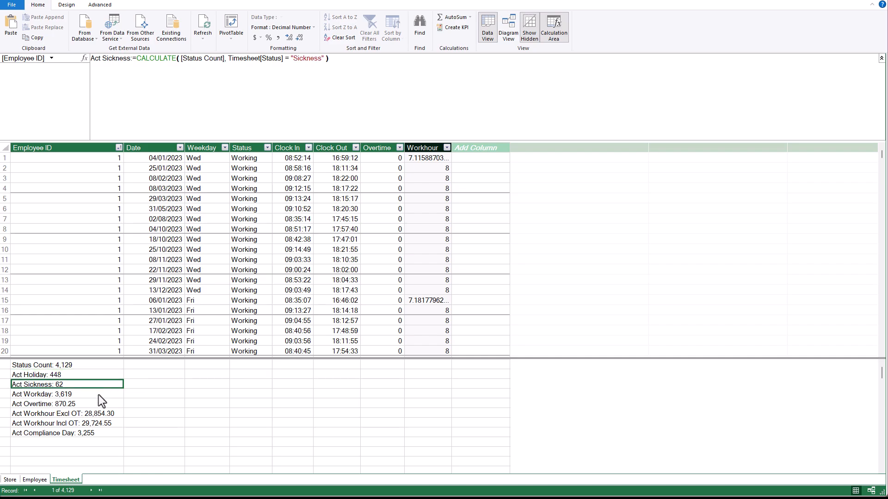
{"action": "left_click", "coordinate": [98, 404]}
{"action": "left_click", "coordinate": [100, 415]}
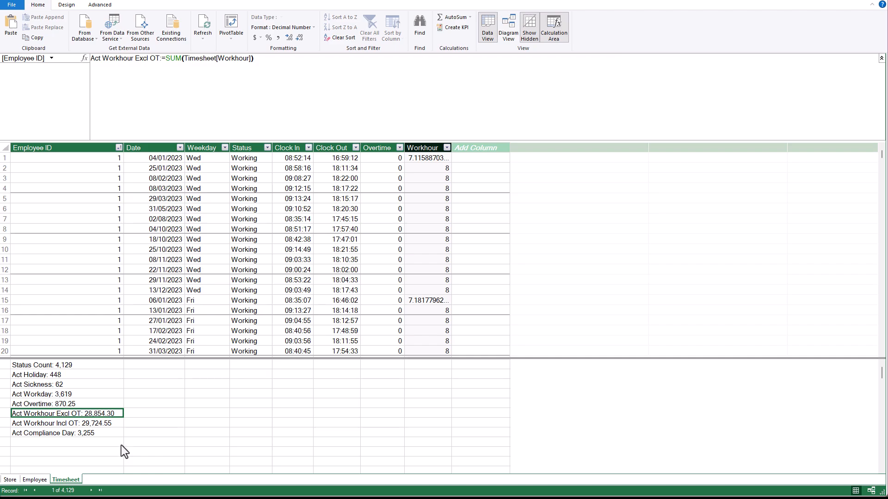
{"action": "left_click", "coordinate": [35, 480]}
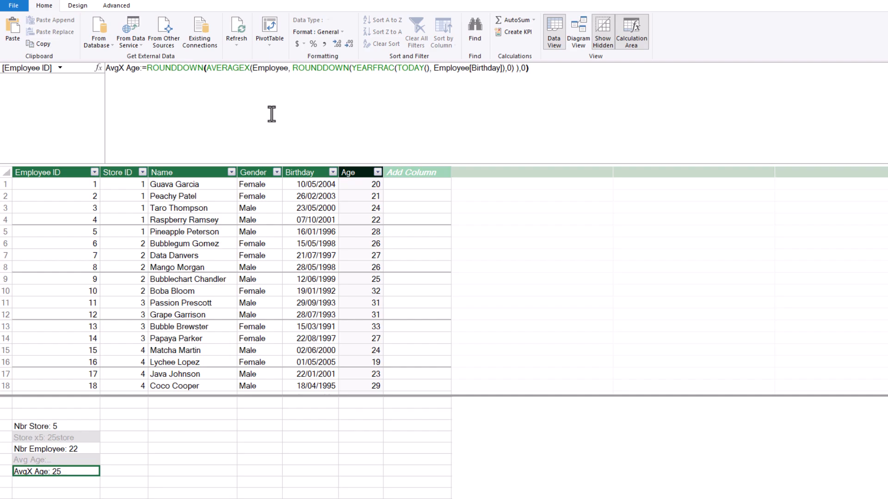
Step: Copy the entire AvgX Age measure formula from the data model and open daxformatter.com in the Chrome browser
{"action": "left_click", "coordinate": [561, 80]}
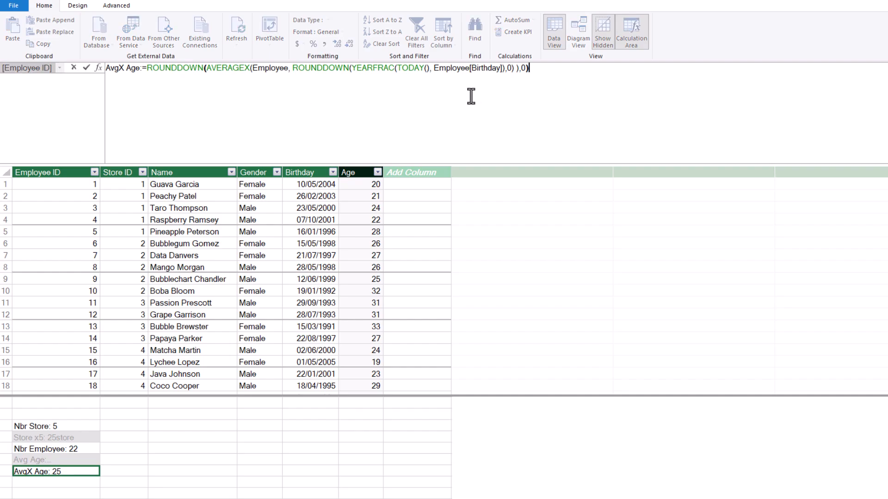
{"action": "left_click_drag", "start_coordinate": [470, 96], "coordinate": [102, 102]}
{"action": "key", "text": "ctrl+c"}
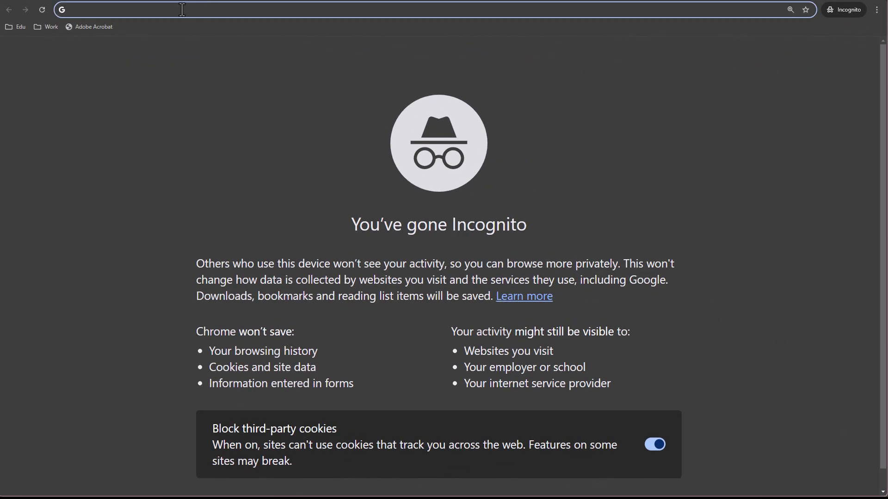
{"action": "type", "text": "daxfor"}
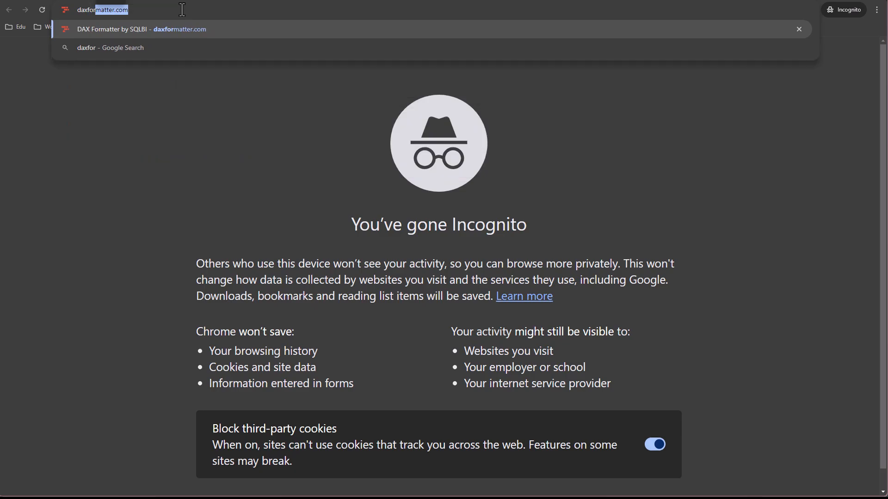
{"action": "key", "text": "Return"}
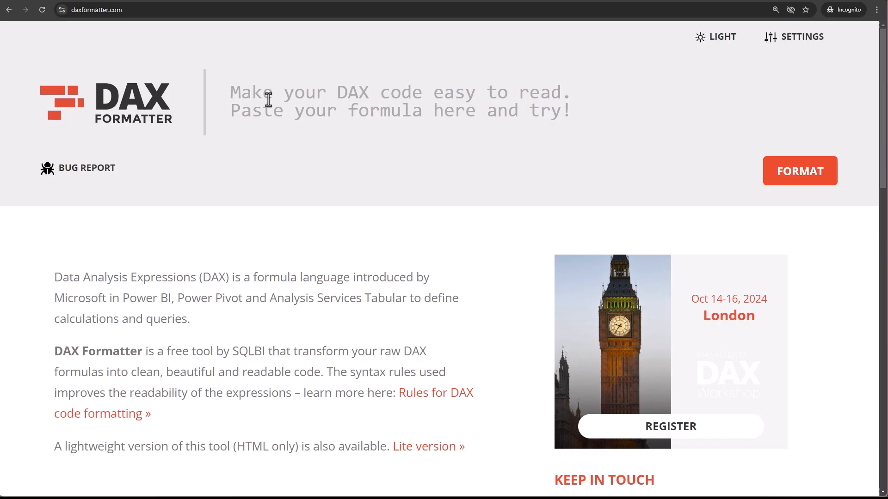
Step: Paste the AvgX Age formula into DAX Formatter and format it
{"action": "left_click", "coordinate": [268, 99]}
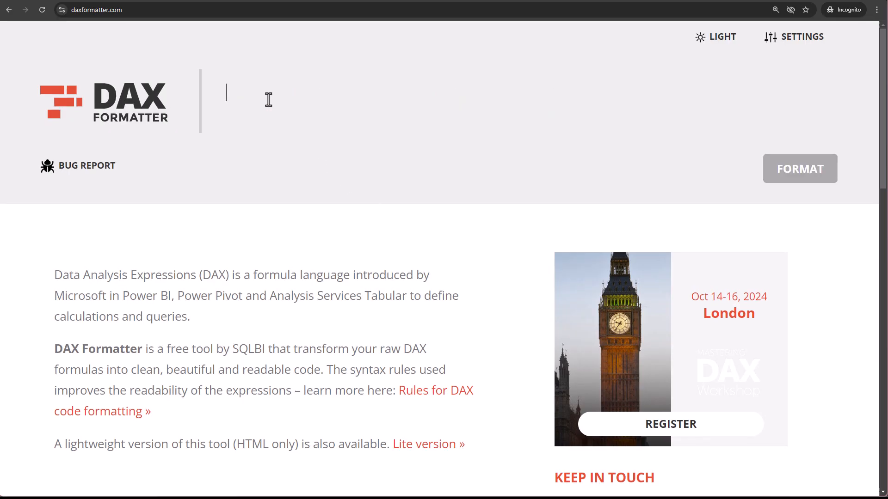
{"action": "key", "text": "ctrl+v"}
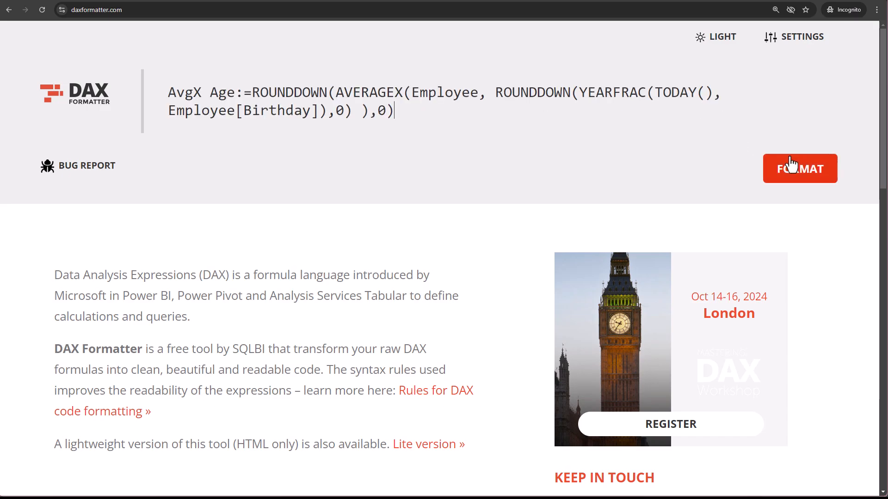
{"action": "left_click", "coordinate": [793, 174]}
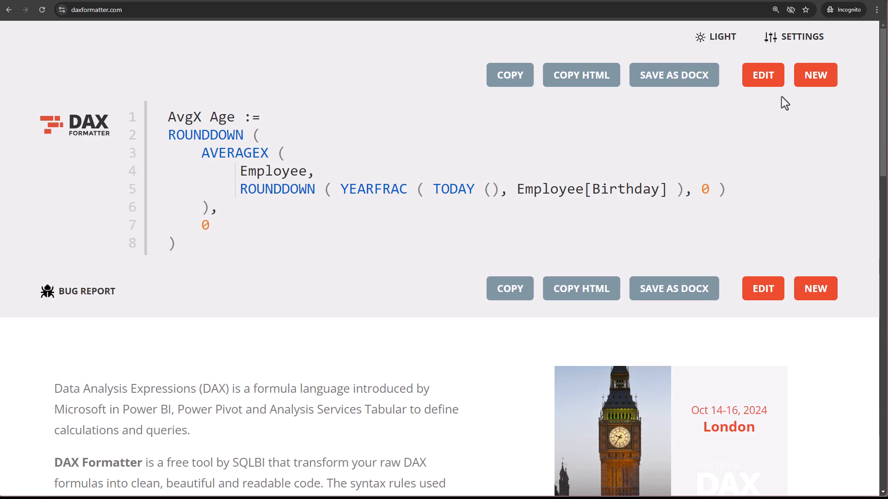
Step: Set DAX Formatter's spacing option to No space after function and check the brackets after the function names
{"action": "left_click", "coordinate": [802, 44]}
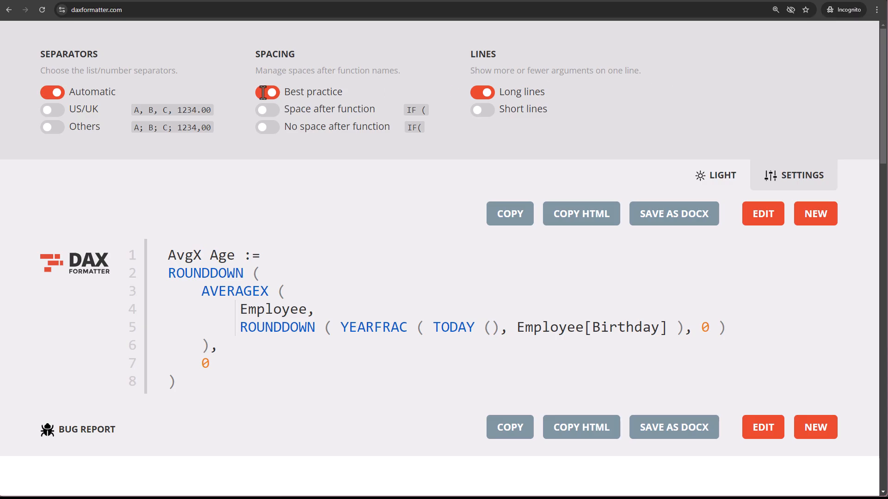
{"action": "left_click_drag", "start_coordinate": [262, 275], "coordinate": [244, 275]}
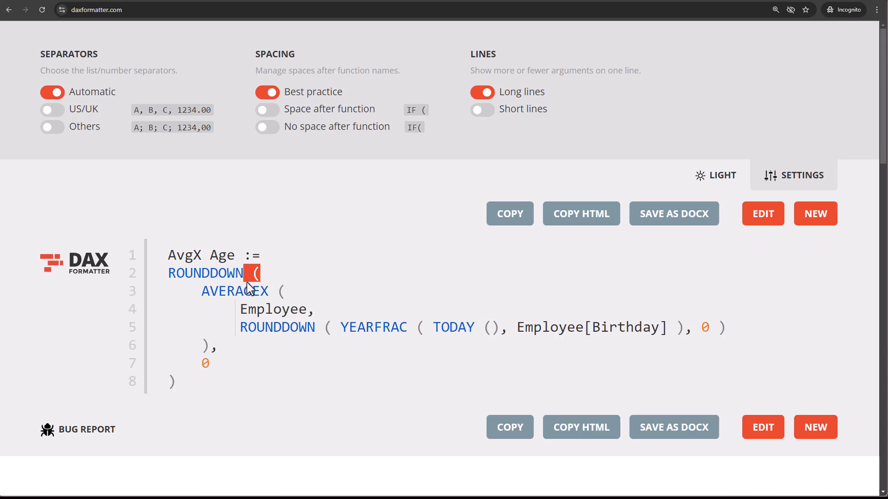
{"action": "left_click", "coordinate": [268, 127]}
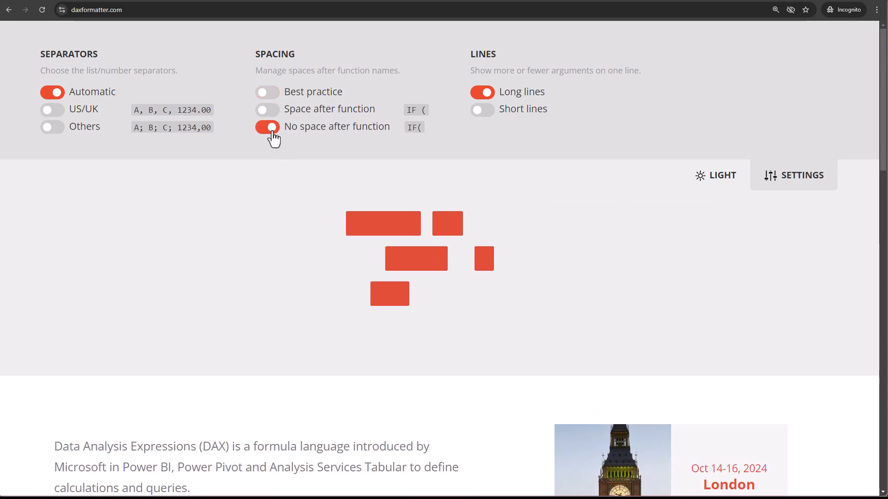
{"action": "left_click_drag", "start_coordinate": [251, 274], "coordinate": [235, 274]}
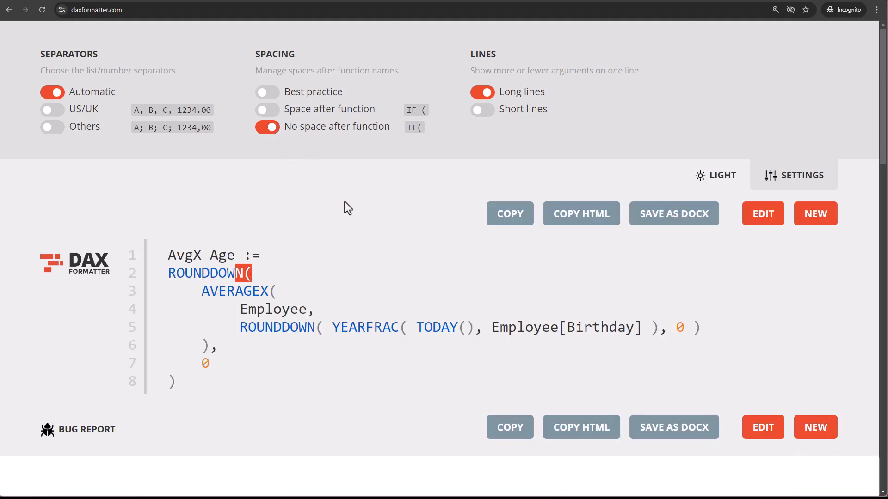
Step: Try the Short lines layout on the formatted formula and switch back to Long lines
{"action": "left_click", "coordinate": [487, 116]}
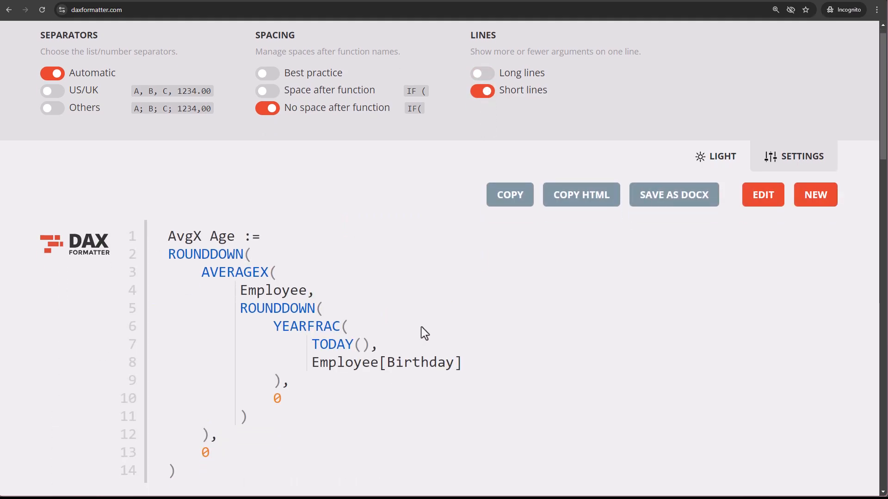
{"action": "scroll", "coordinate": [420, 326], "scroll_direction": "down", "scroll_amount": 2}
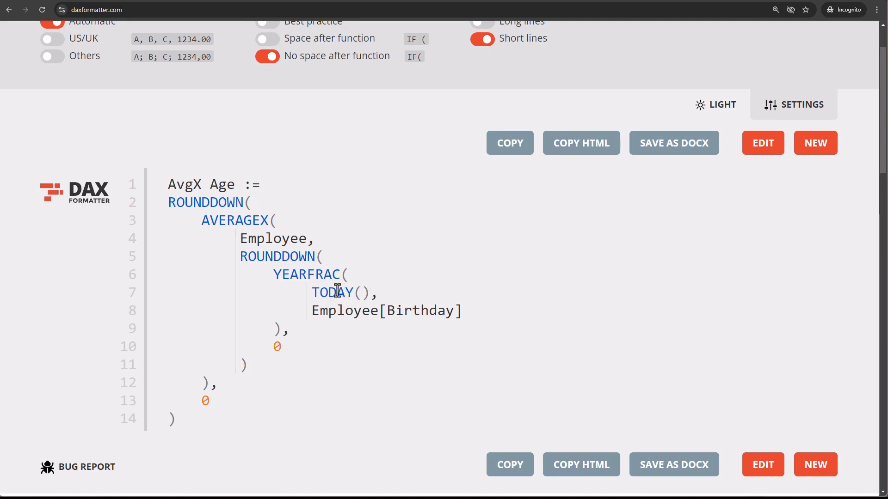
{"action": "scroll", "coordinate": [578, 296], "scroll_direction": "up", "scroll_amount": 2}
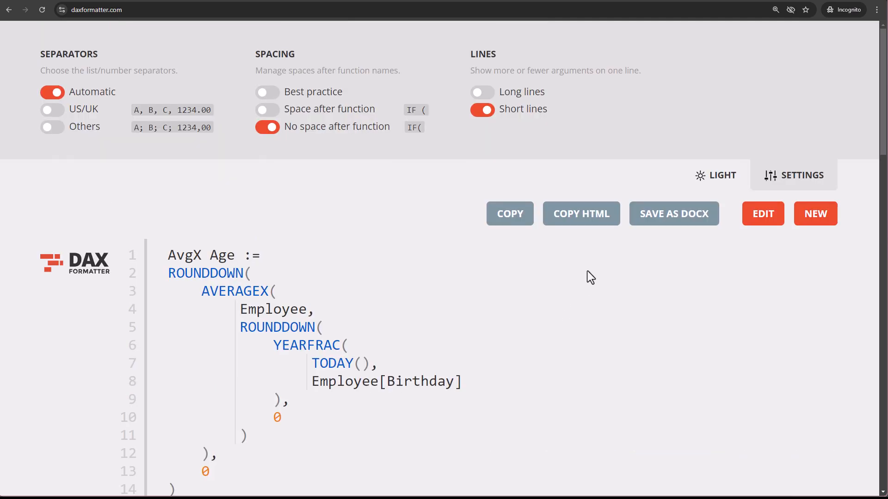
{"action": "left_click", "coordinate": [488, 92]}
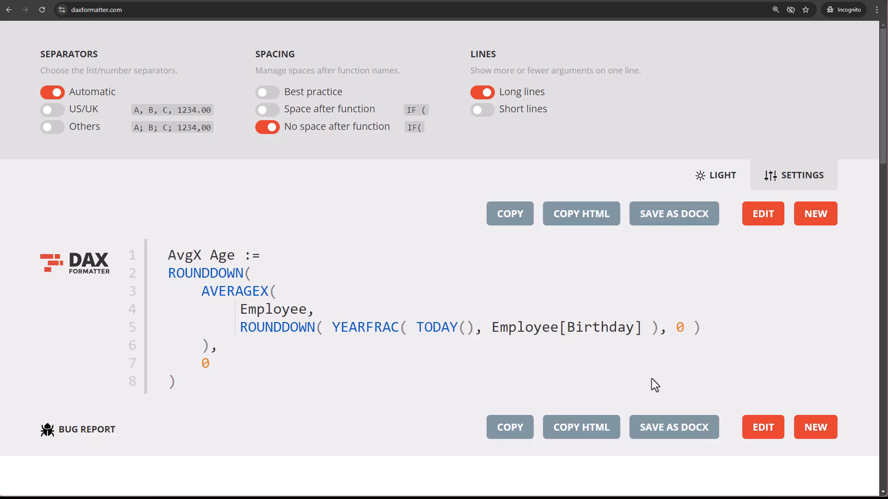
Step: Copy the formatted code and replace the AvgX Age measure's formula with it in the Power Pivot data model
{"action": "left_click", "coordinate": [525, 438]}
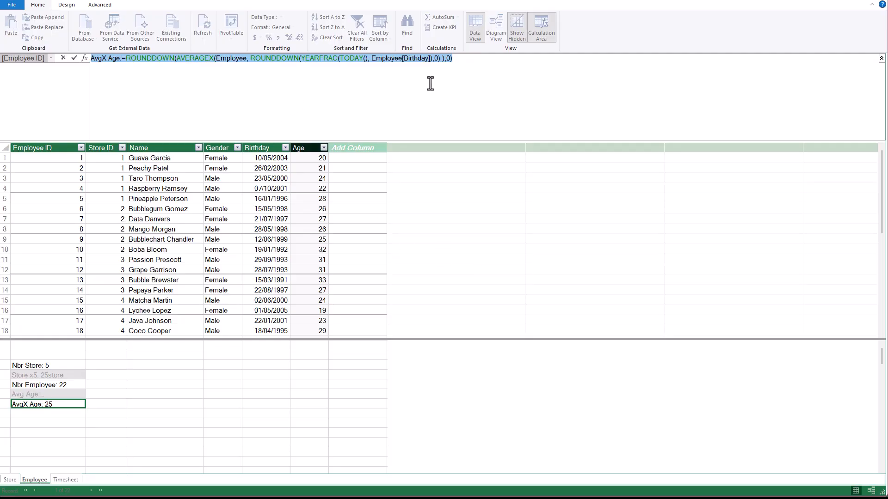
{"action": "key", "text": "ctrl+v"}
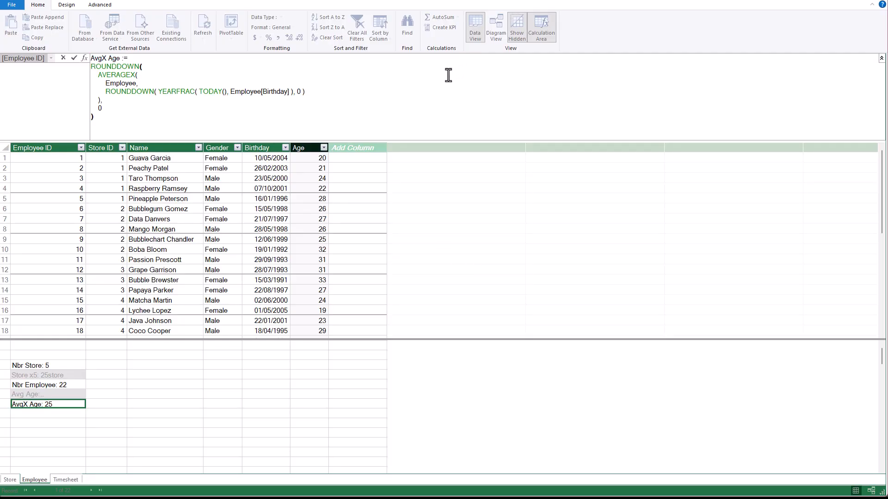
{"action": "key", "text": "Return"}
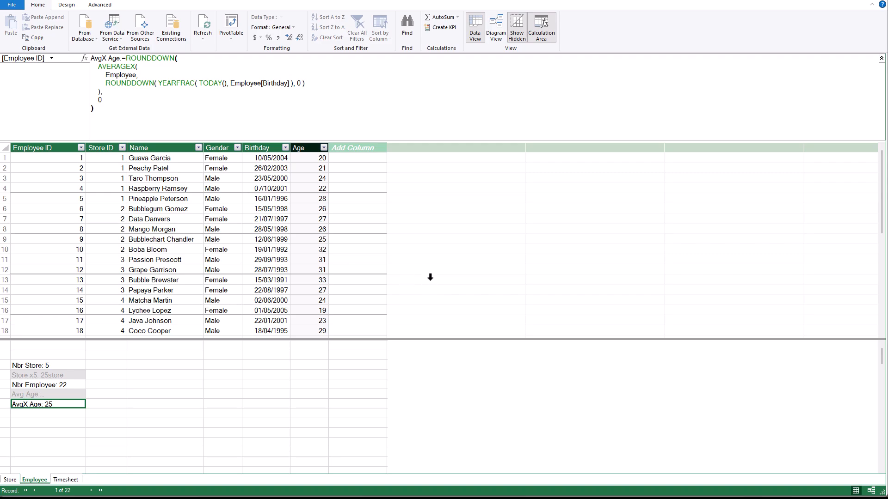
Step: Add a new column named AgeGroup to the Employee table, after the Age column
{"action": "left_click", "coordinate": [313, 147]}
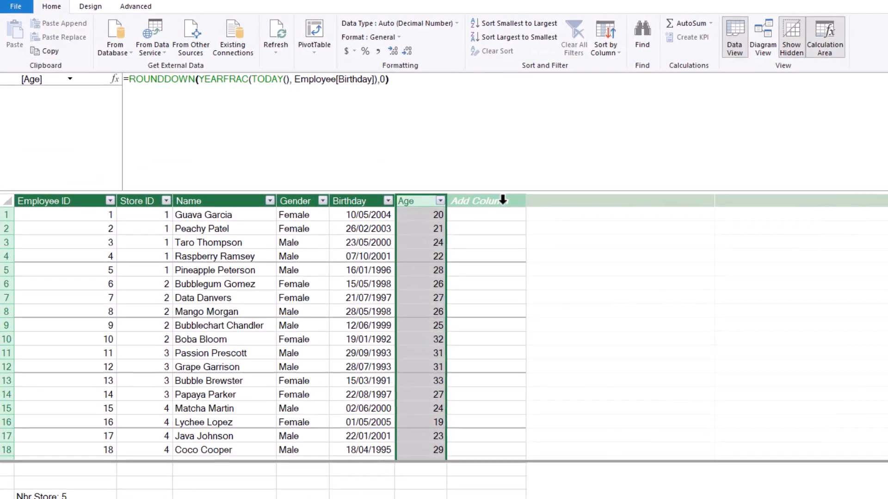
{"action": "double_click", "coordinate": [503, 200]}
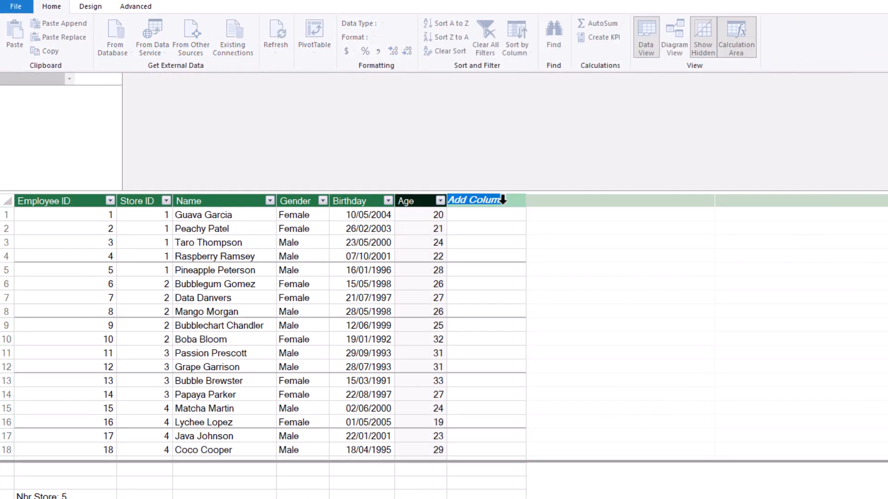
{"action": "type", "text": "AgeGroup"}
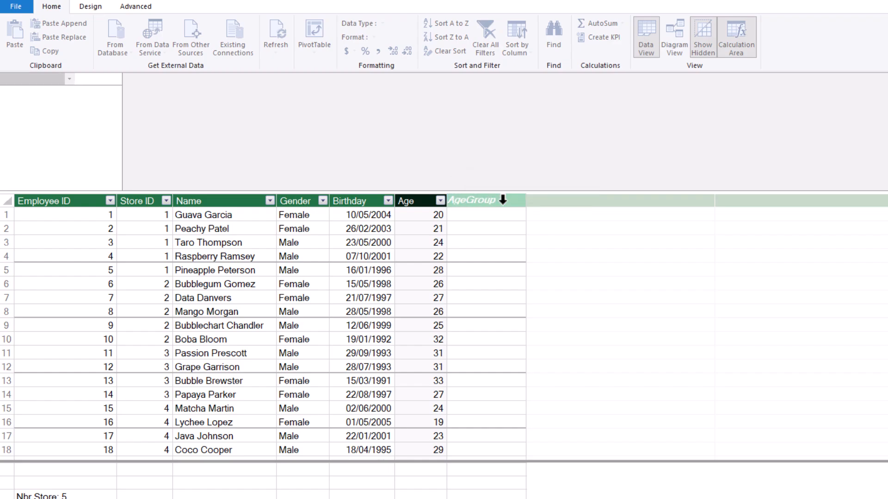
{"action": "left_click", "coordinate": [503, 200]}
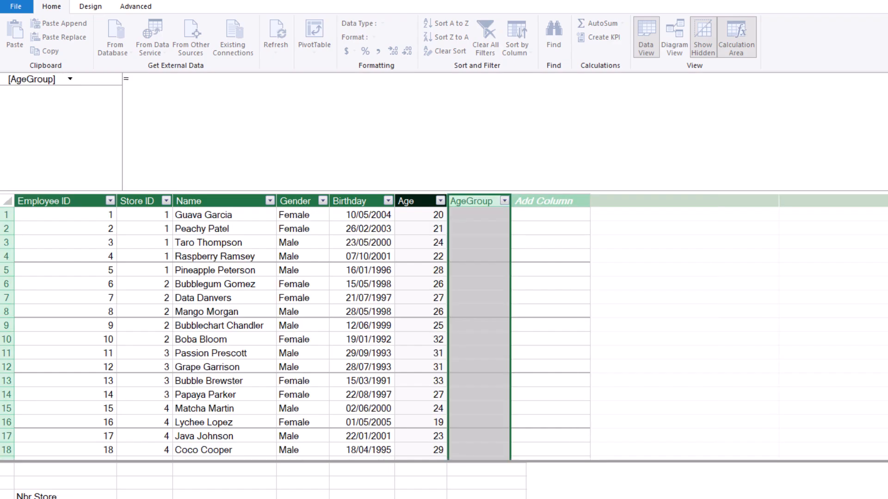
Step: Start the AgeGroup column's formula as a multi-line SWITCH function with TRUE() as its expression
{"action": "left_click", "coordinate": [145, 81]}
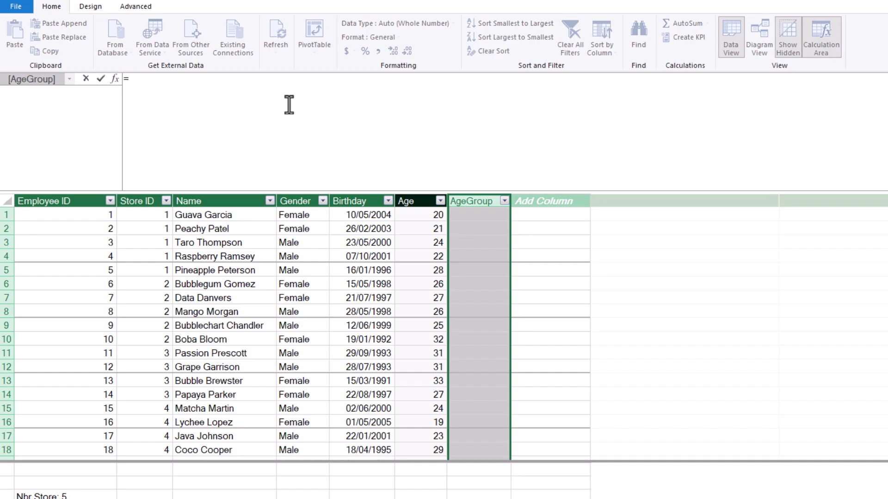
{"action": "type", "text": "SW"}
{"action": "key", "text": "Tab"}
{"action": "key", "text": "shift+Return"}
{"action": "key", "text": "shift+Return"}
{"action": "key", "text": "shift+Return"}
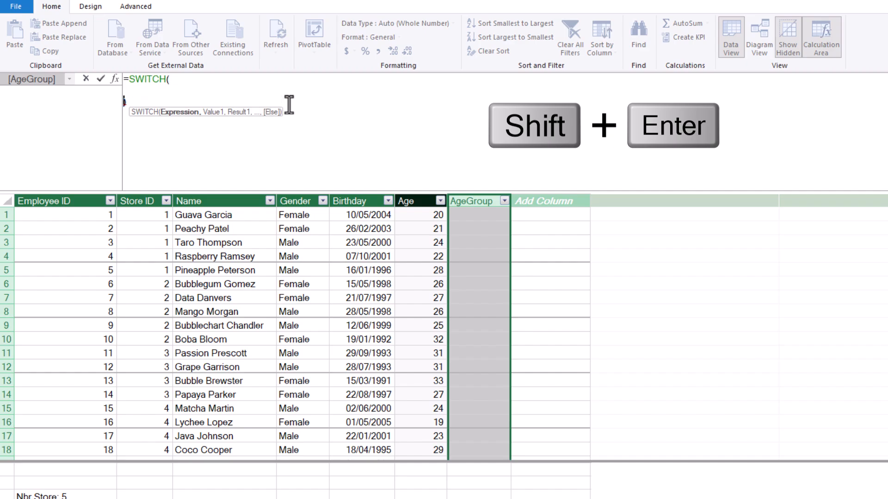
{"action": "key", "text": "Up"}
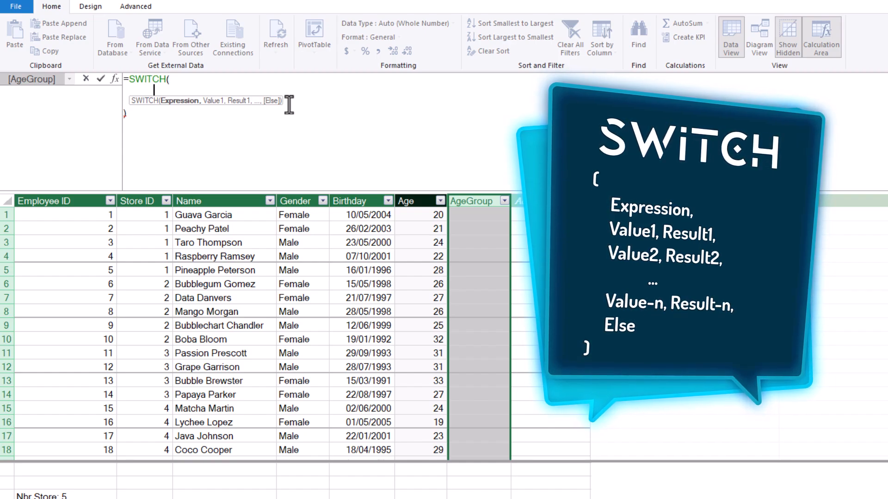
{"action": "type", "text": "TRUE(),"}
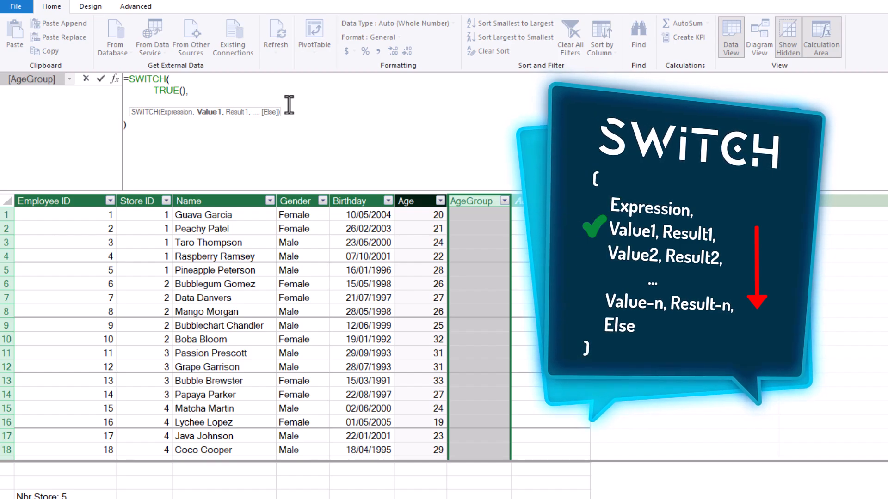
Step: Add the first SWITCH condition, [AvgX Age] < 20, with the result "20-"
{"action": "type", "text": "[AvgX Age]"}
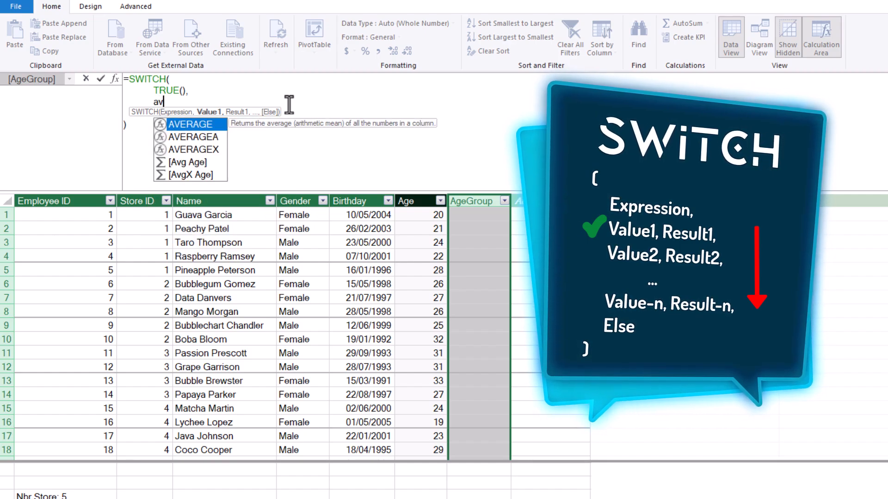
{"action": "key", "text": "Down"}
{"action": "key", "text": "Down"}
{"action": "key", "text": "Down"}
{"action": "key", "text": "Down"}
{"action": "key", "text": "Tab"}
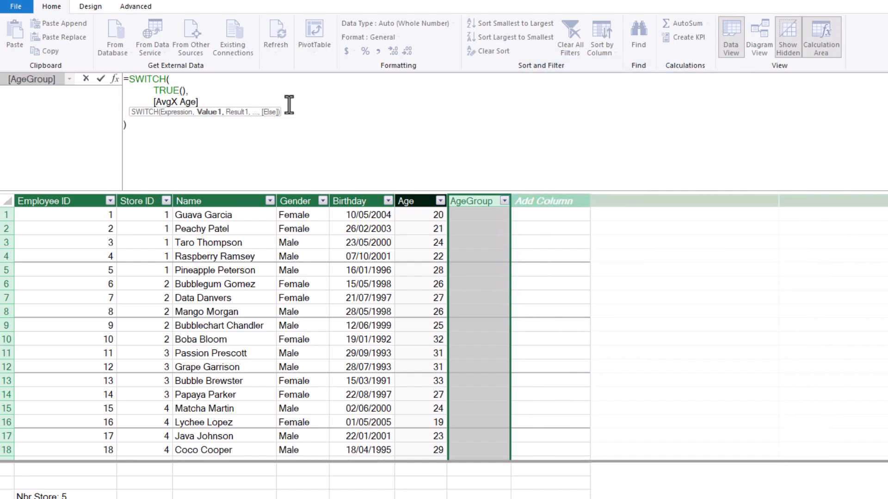
{"action": "type", "text": "< 20 , "}
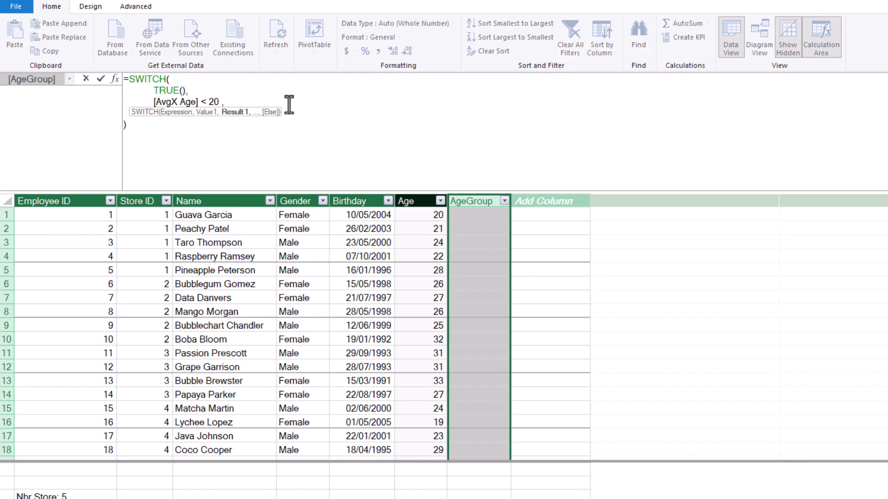
{"action": "type", "text": "\"20-\","}
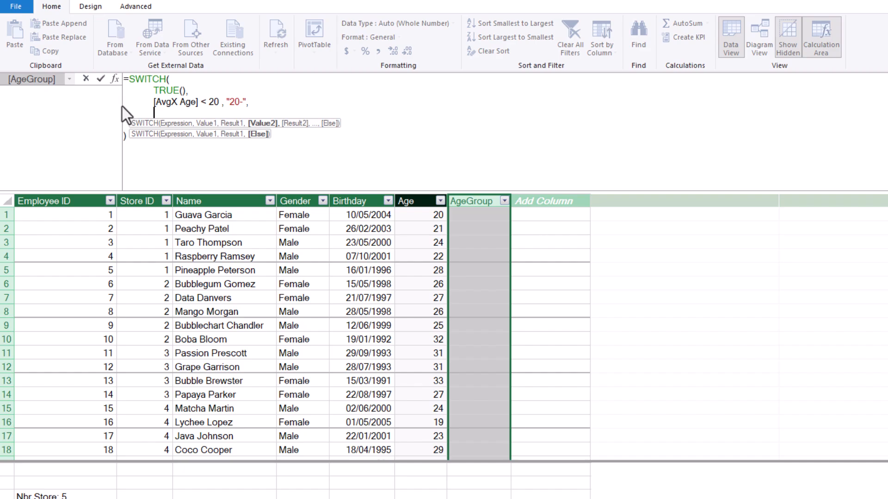
Step: Add a second SWITCH condition, [AvgX Age] <= 25, with the result "20-25"
{"action": "type", "text": "[AvgX Age] <= 20 , \"20-\","}
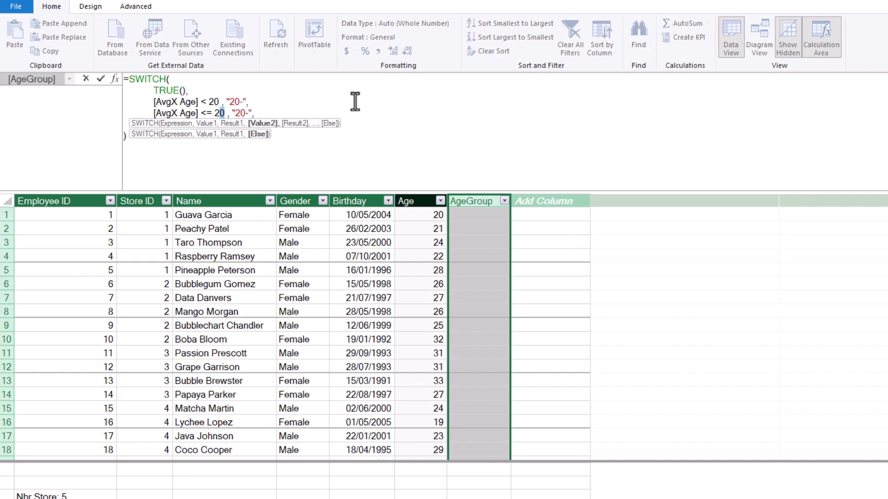
{"action": "type", "text": "5"}
{"action": "key", "text": "Right"}
{"action": "key", "text": "Right"}
{"action": "key", "text": "Right"}
{"action": "key", "text": "Right"}
{"action": "key", "text": "Right"}
{"action": "key", "text": "Right"}
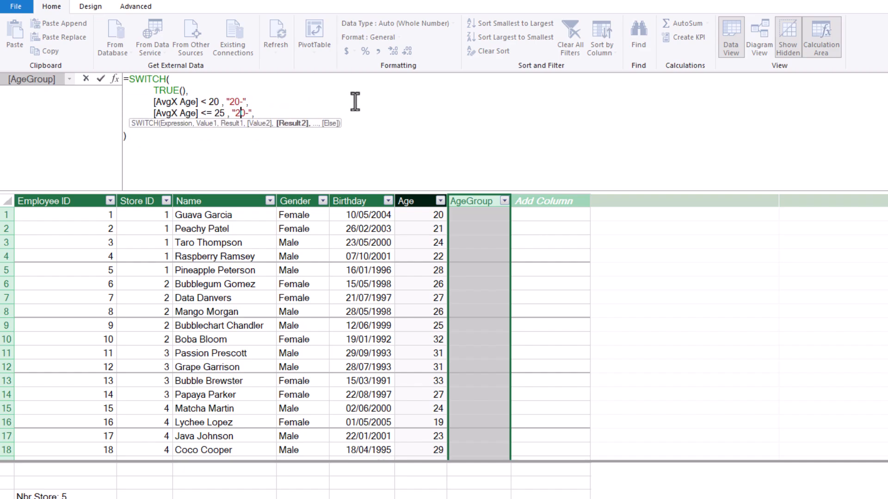
{"action": "key", "text": "Right"}
{"action": "type", "text": "25"}
{"action": "key", "text": "Right"}
Step: Add a third SWITCH condition, [AvgX Age] <= 30, with the result "25-30", and begin a new line
{"action": "type", "text": "[AvgX Age] < 20 , \"20-\","}
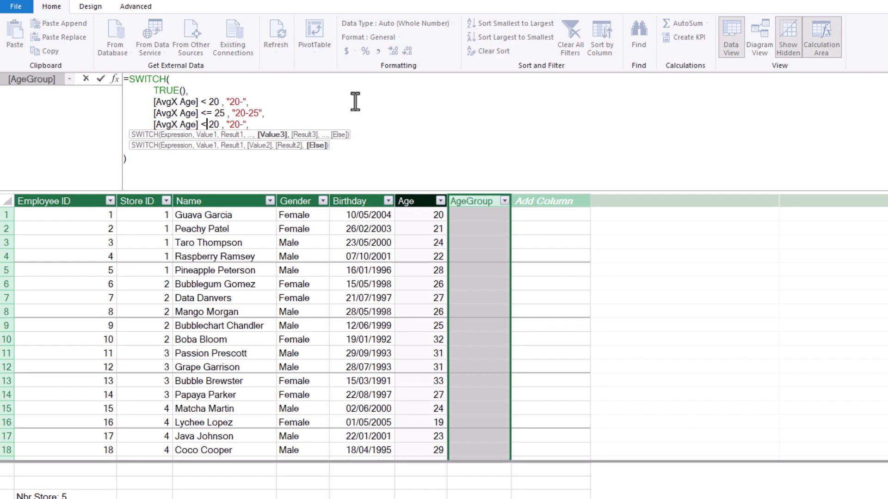
{"action": "type", "text": "="}
{"action": "key", "text": "shift+Left"}
{"action": "key", "text": "shift+Left"}
{"action": "type", "text": "30"}
{"action": "key", "text": "Right"}
{"action": "key", "text": "Right"}
{"action": "key", "text": "Right"}
{"action": "key", "text": "Right"}
{"action": "key", "text": "Right"}
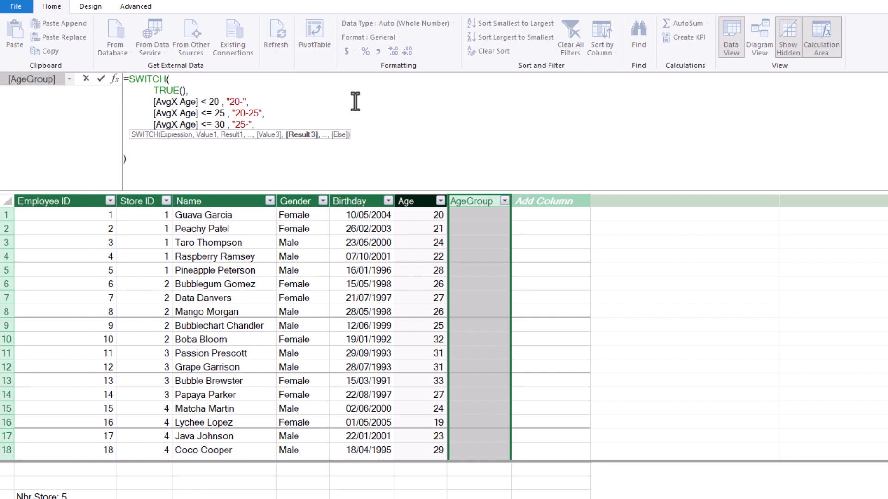
{"action": "type", "text": "30"}
{"action": "key", "text": "Right"}
{"action": "key", "text": "shift+Return"}
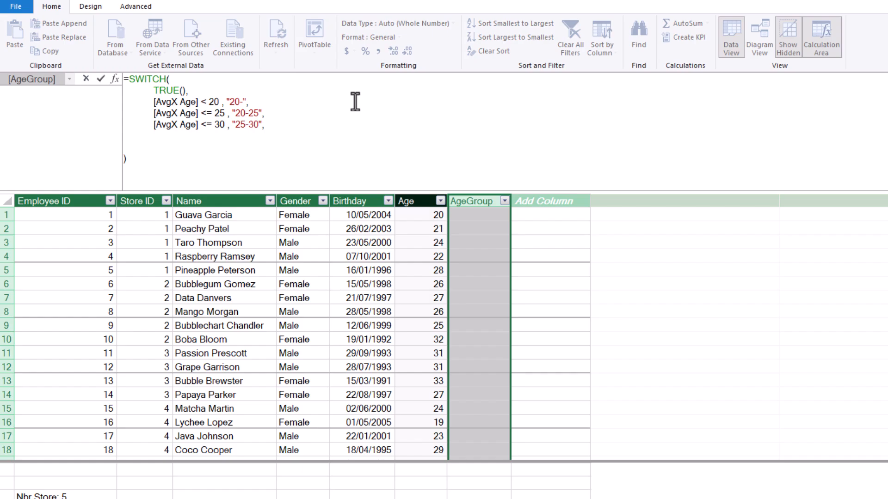
Step: Complete the SWITCH formula with the default result "30+" and commit it to fill the AgeGroup column
{"action": "type", "text": "\""}
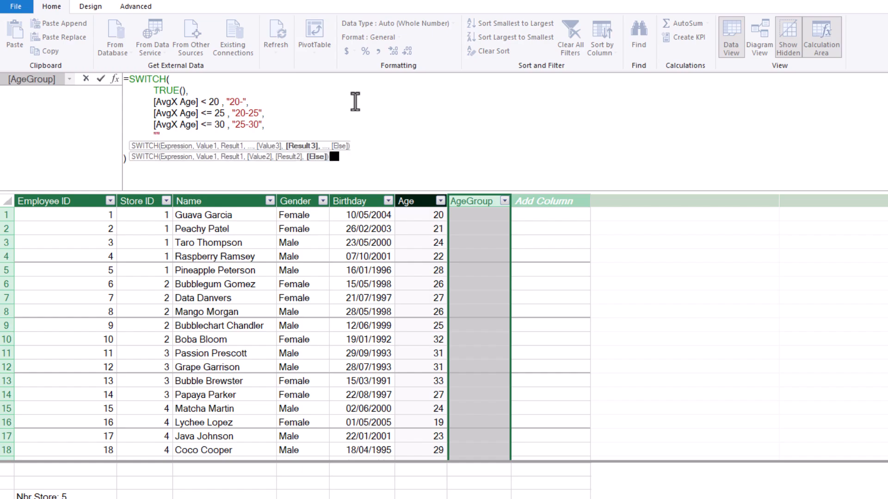
{"action": "type", "text": "30+\""}
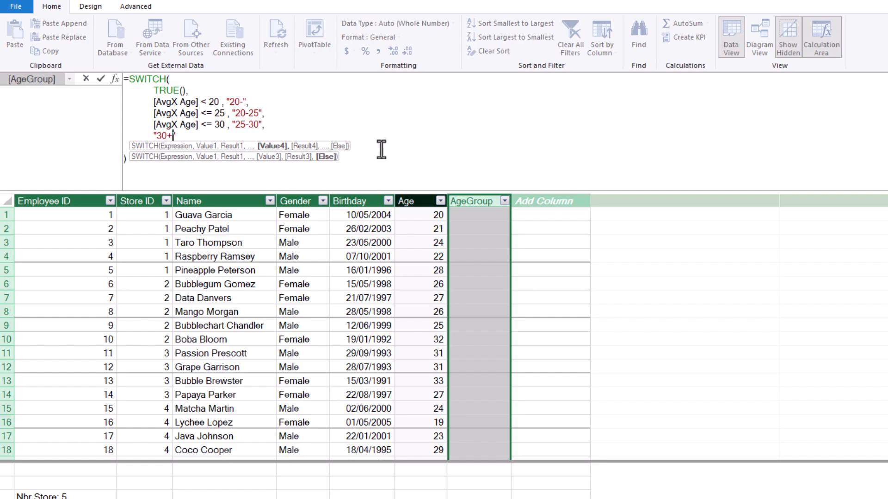
{"action": "key", "text": "Return"}
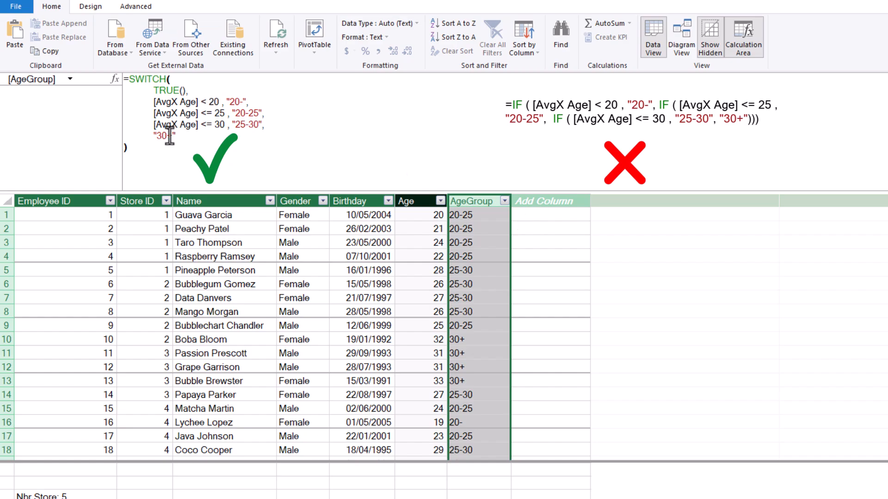
{"action": "left_click_drag", "start_coordinate": [139, 148], "coordinate": [127, 79]}
{"action": "left_click", "coordinate": [127, 80]}
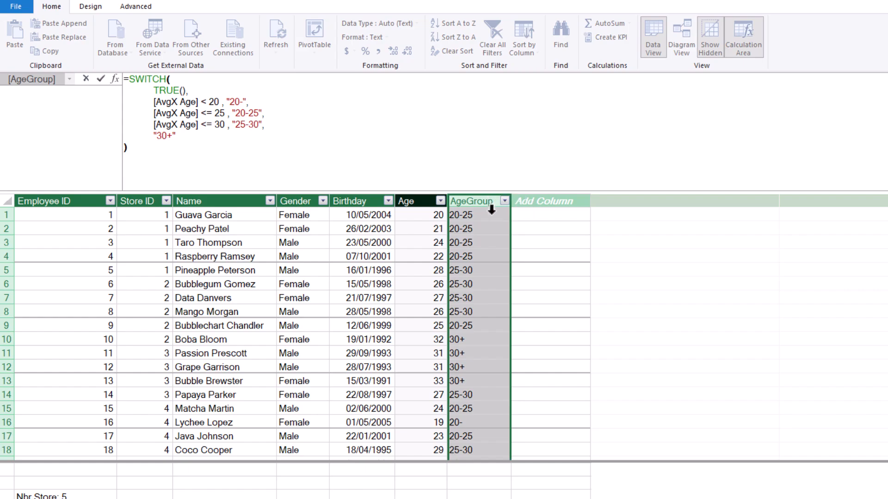
{"action": "scroll", "coordinate": [492, 231], "scroll_direction": "down", "scroll_amount": 3}
{"action": "scroll", "coordinate": [490, 315], "scroll_direction": "down", "scroll_amount": 2}
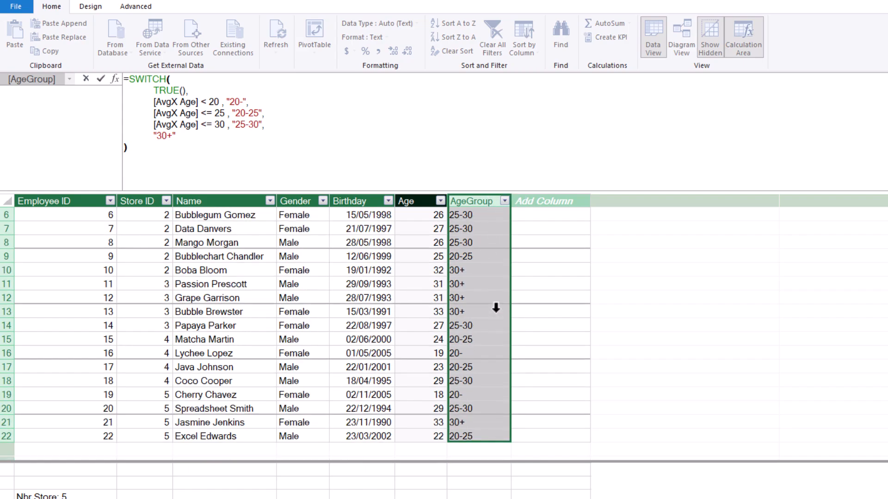
{"action": "scroll", "coordinate": [462, 259], "scroll_direction": "up", "scroll_amount": 4}
Step: Hide the Employee table's Age column from client tools
{"action": "left_click", "coordinate": [427, 200]}
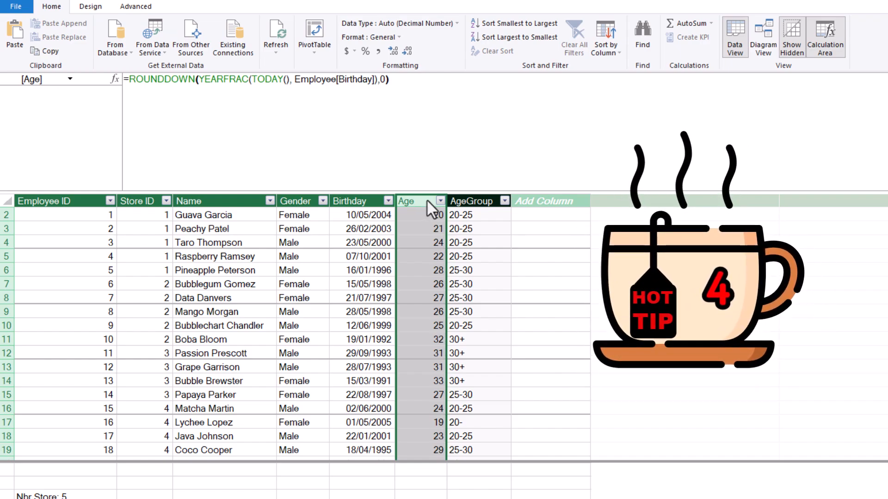
{"action": "right_click", "coordinate": [424, 200]}
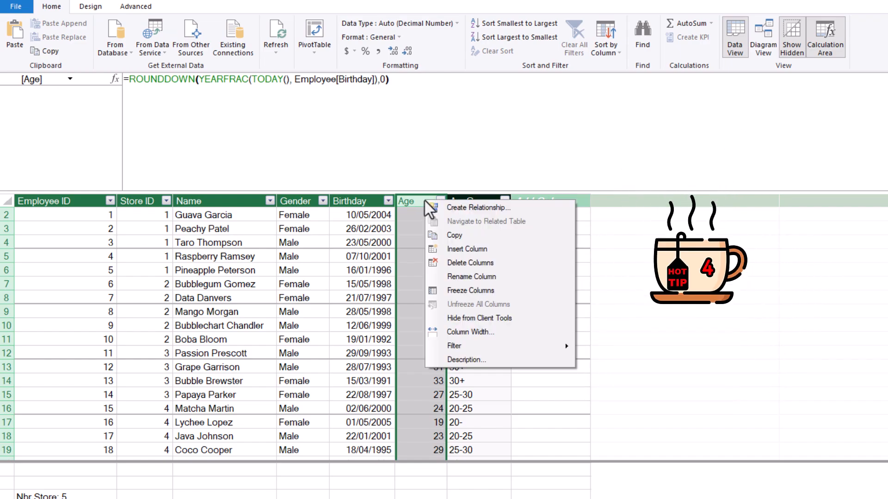
{"action": "left_click", "coordinate": [476, 317]}
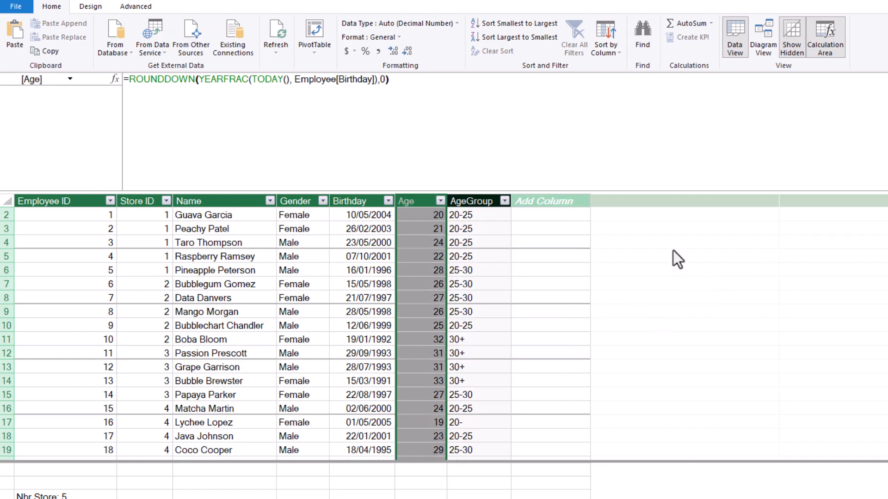
{"action": "left_click", "coordinate": [490, 202]}
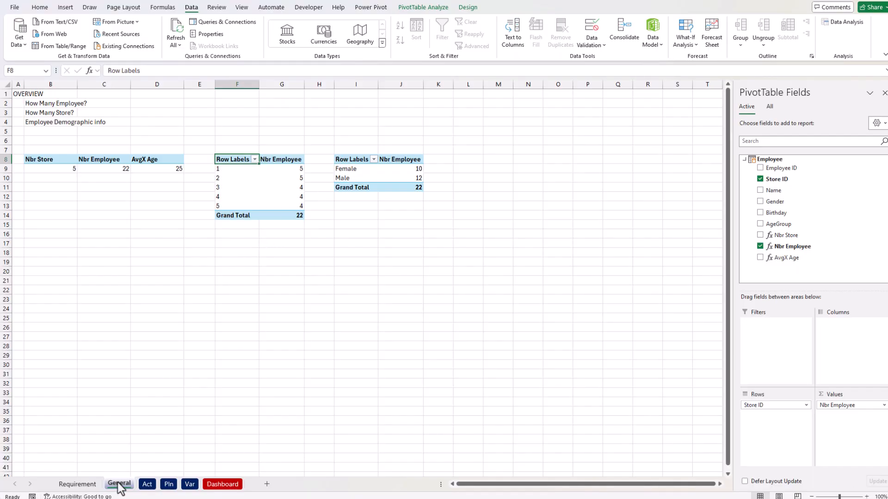
Step: On the General sheet in Excel, copy the gender PivotTable and paste the copy at cell L8
{"action": "key", "text": "ctrl+Home"}
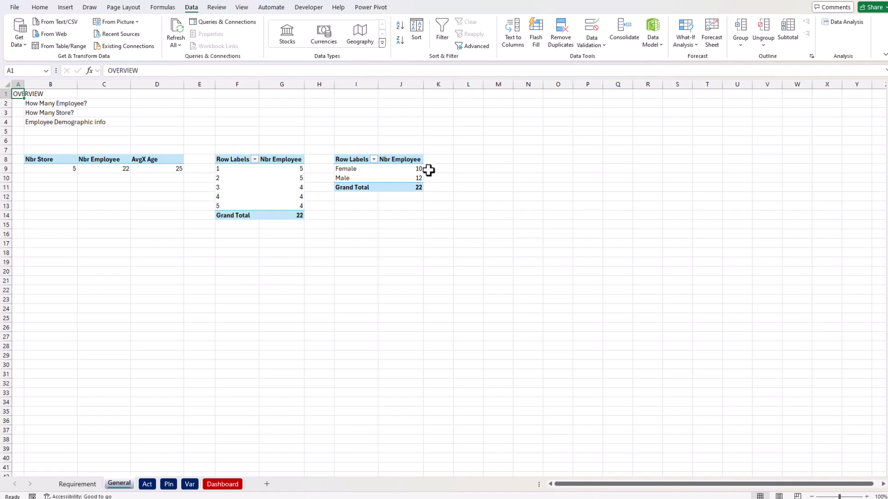
{"action": "left_click_drag", "start_coordinate": [363, 159], "coordinate": [390, 187]}
{"action": "key", "text": "ctrl+c"}
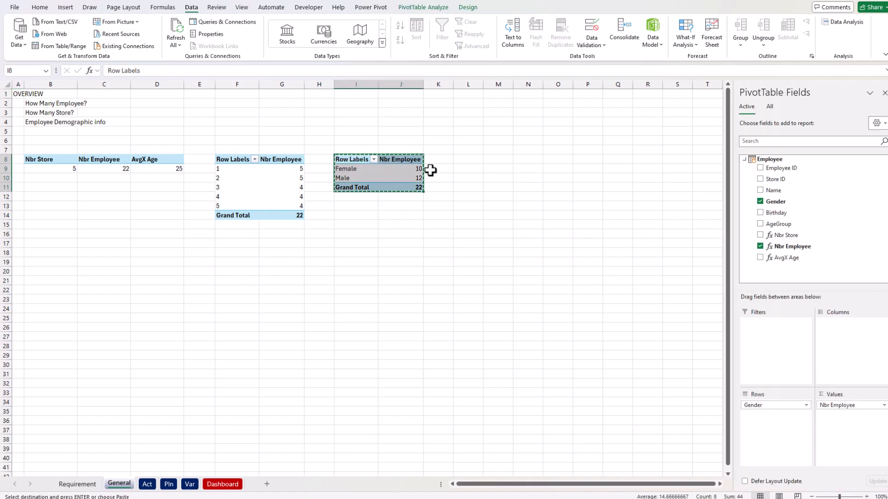
{"action": "left_click", "coordinate": [475, 161]}
{"action": "key", "text": "ctrl+v"}
{"action": "key", "text": "Escape"}
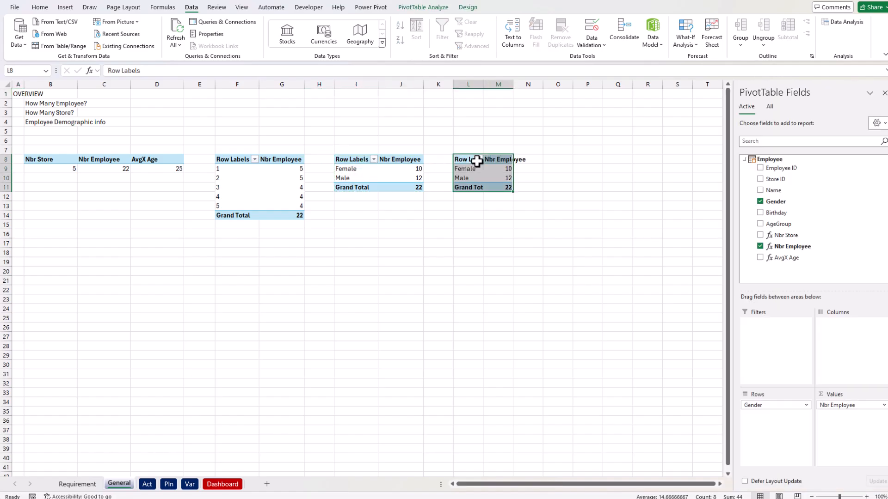
Step: Replace Gender with AgeGroup as the row field of the copied PivotTable at L8
{"action": "left_click", "coordinate": [494, 177]}
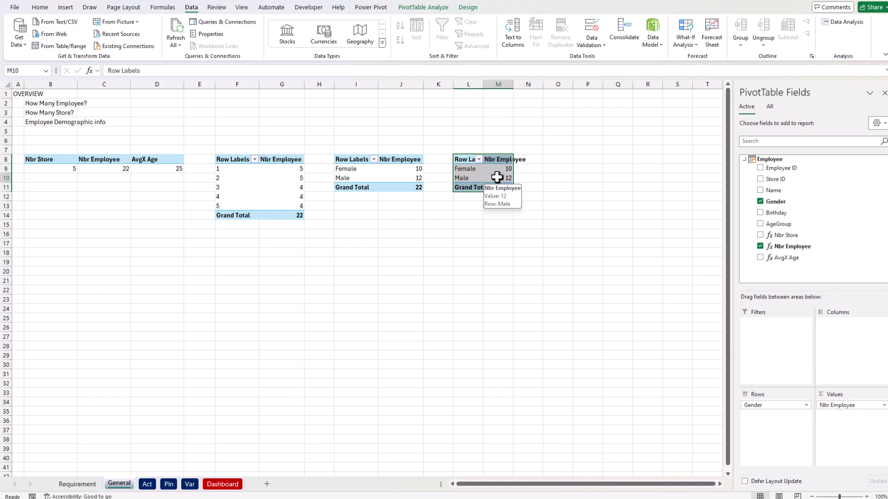
{"action": "left_click_drag", "start_coordinate": [777, 410], "coordinate": [682, 412]}
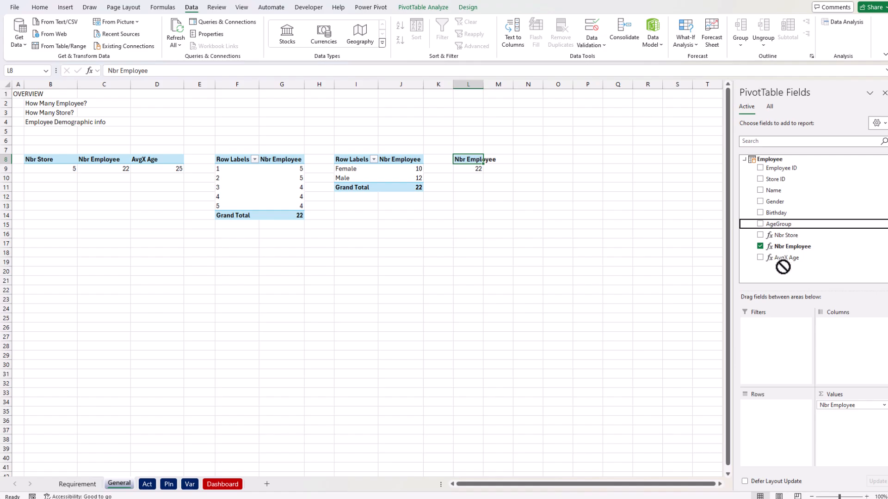
{"action": "left_click_drag", "start_coordinate": [770, 422], "coordinate": [769, 422]}
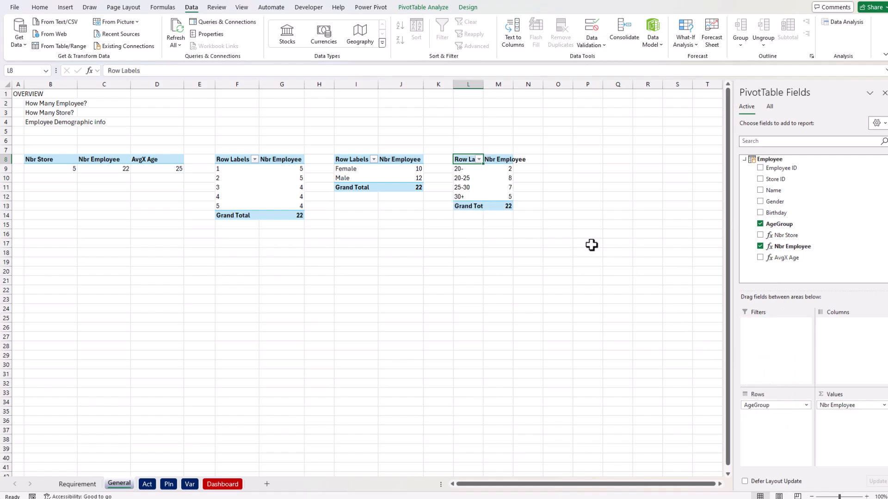
Step: AutoFit columns L and M to the contents of the age-group PivotTable
{"action": "left_click_drag", "start_coordinate": [494, 85], "coordinate": [476, 86]}
{"action": "double_click", "coordinate": [514, 87]}
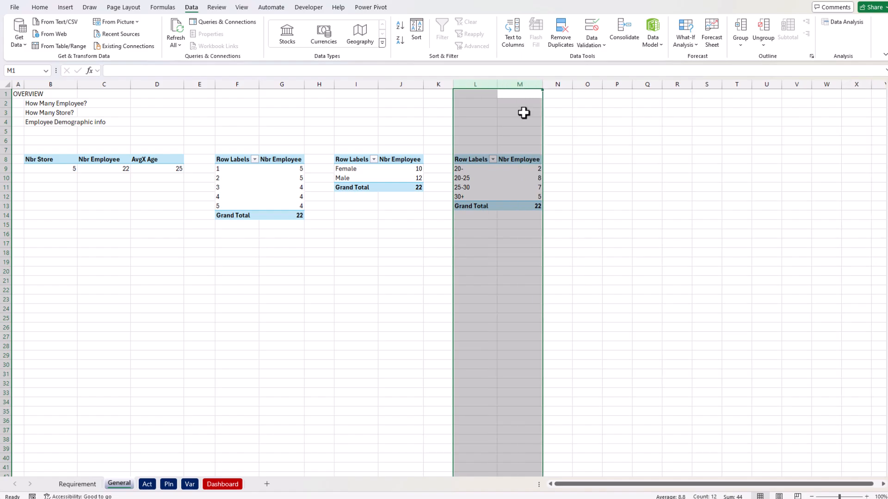
{"action": "left_click", "coordinate": [529, 206]}
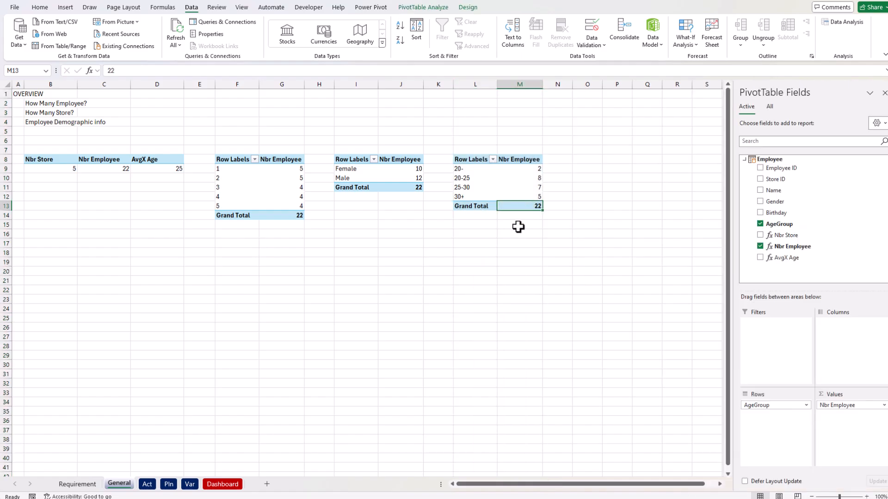